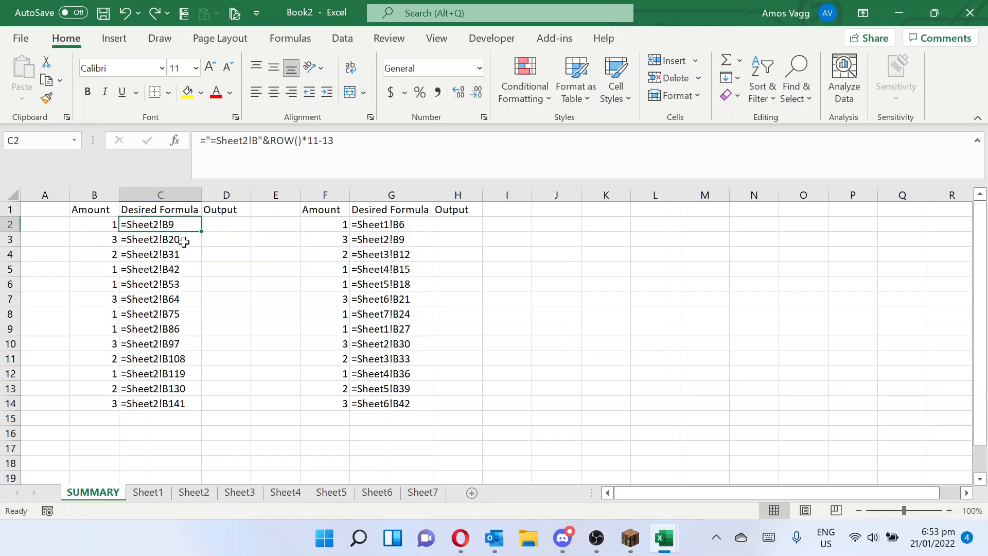
- Examine the desired Sheet2 references in column C of the SUMMARY sheet, cell by cell from C2 to C8
left_click(184, 240)
left_click(184, 226)
left_click(185, 239)
left_click(186, 254)
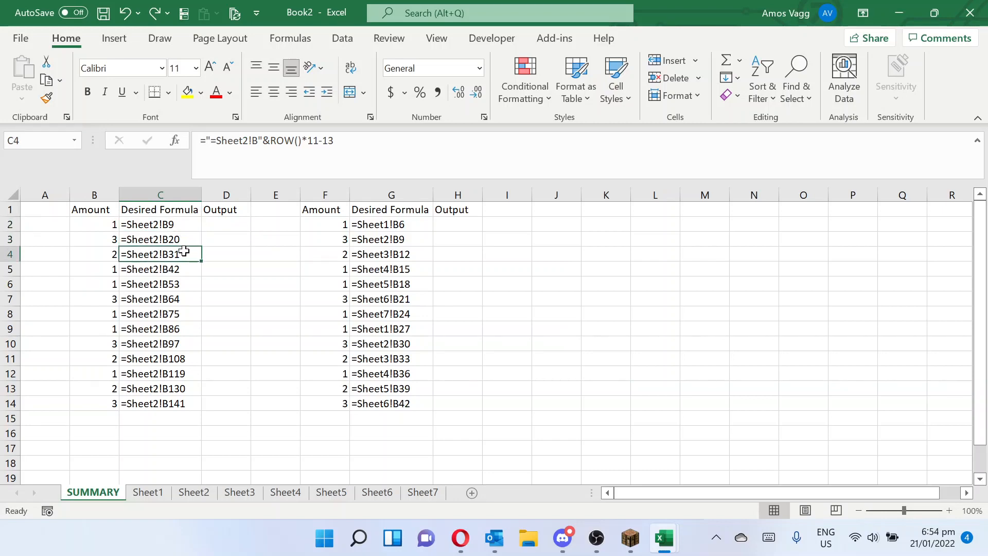
left_click(188, 269)
left_click(186, 284)
left_click(184, 297)
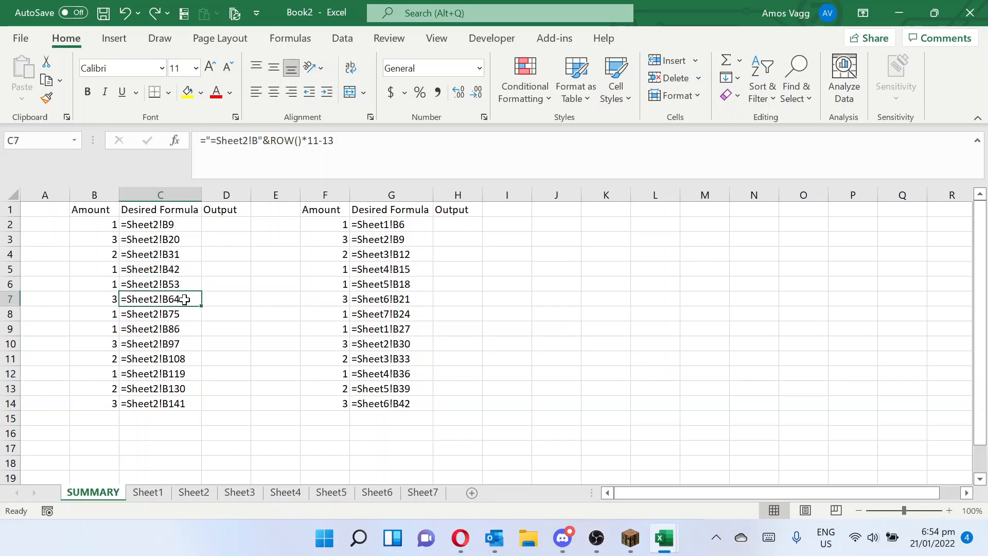
left_click(184, 314)
- Begin an OFFSET formula in SUMMARY cell D2 with Sheet2!B1 as its reference cell
left_click(214, 226)
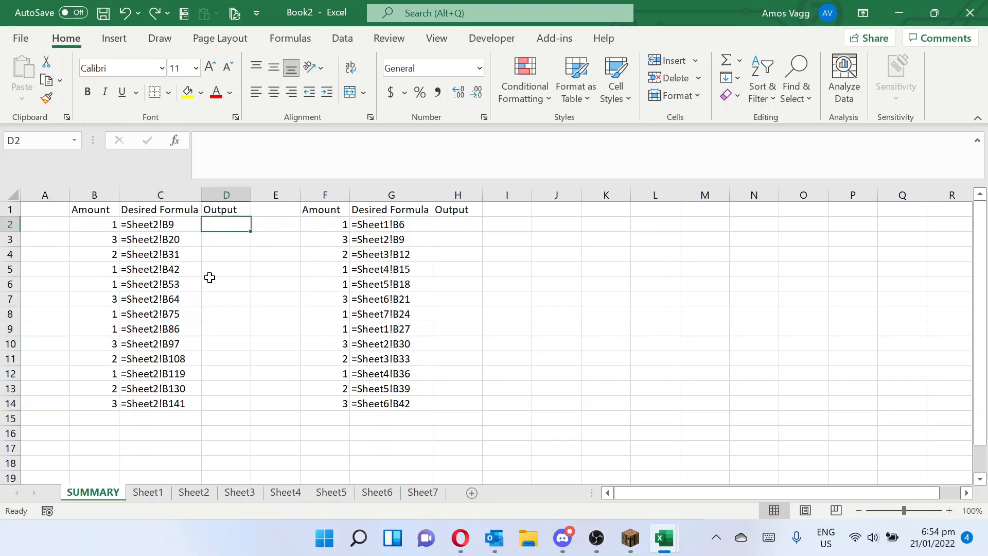
left_click(148, 493)
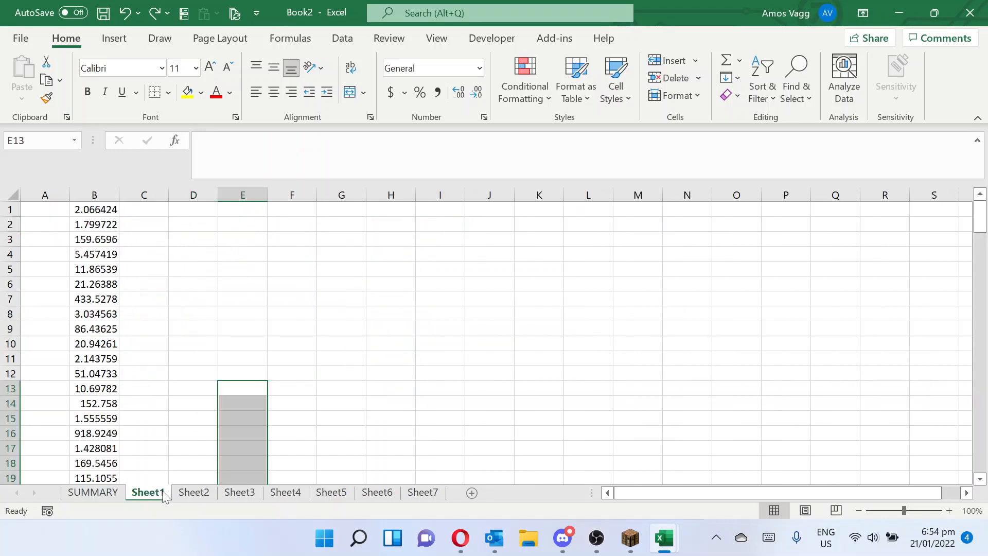
left_click(102, 495)
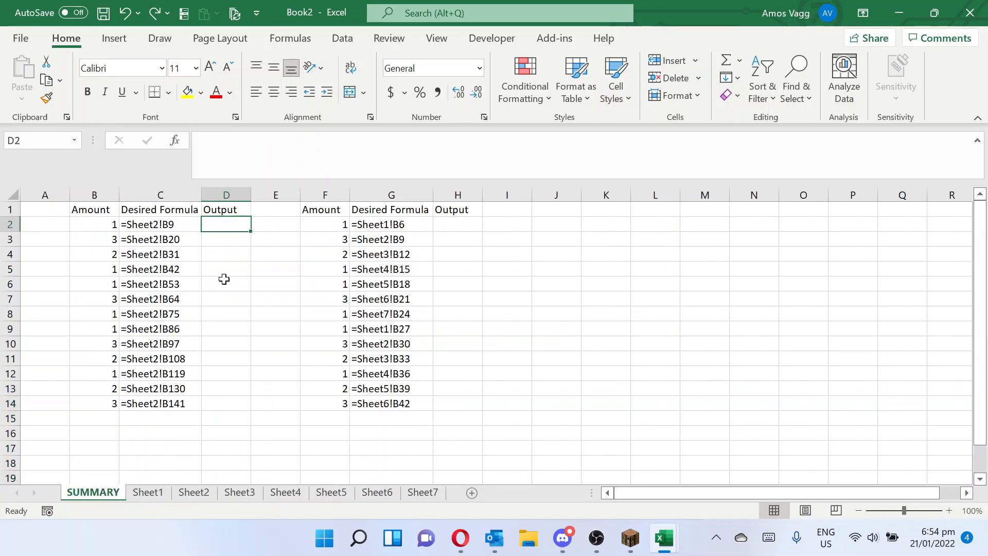
type("=off")
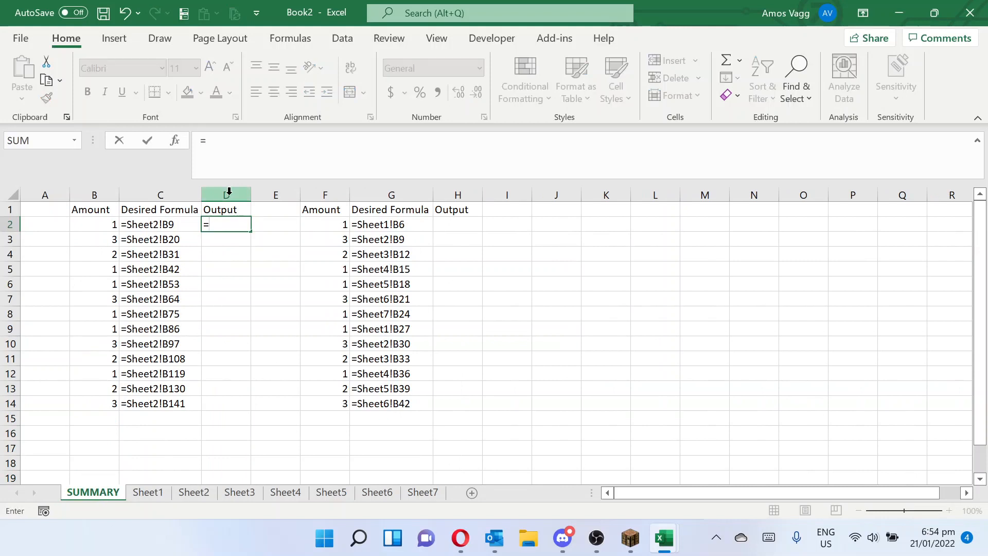
key("Tab")
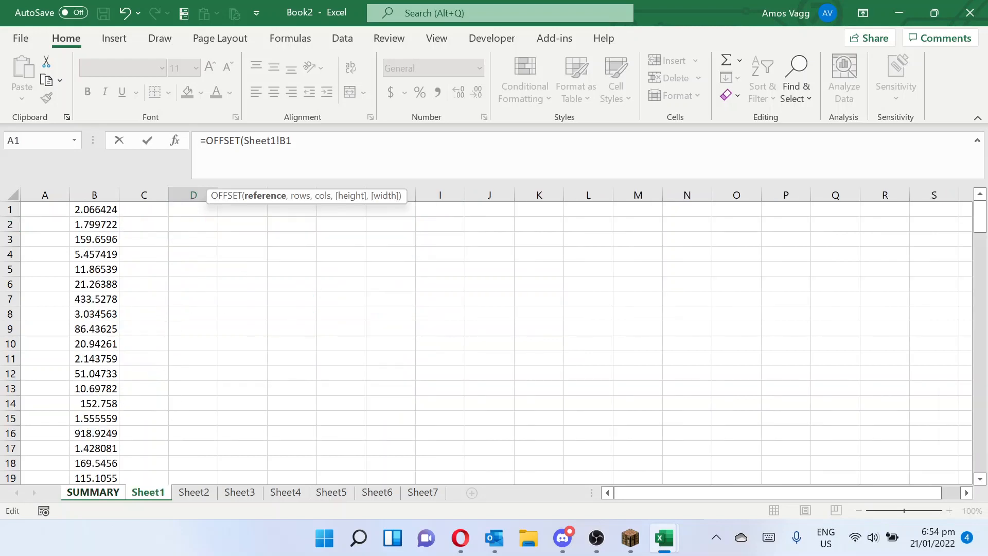
type("=")
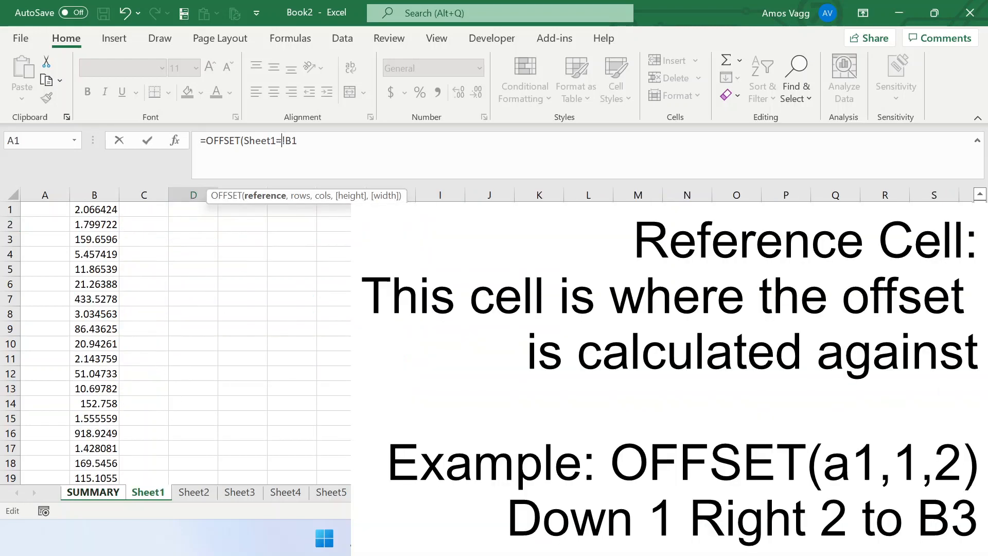
key("BackSpace")
key("BackSpace")
type("2!B1,")
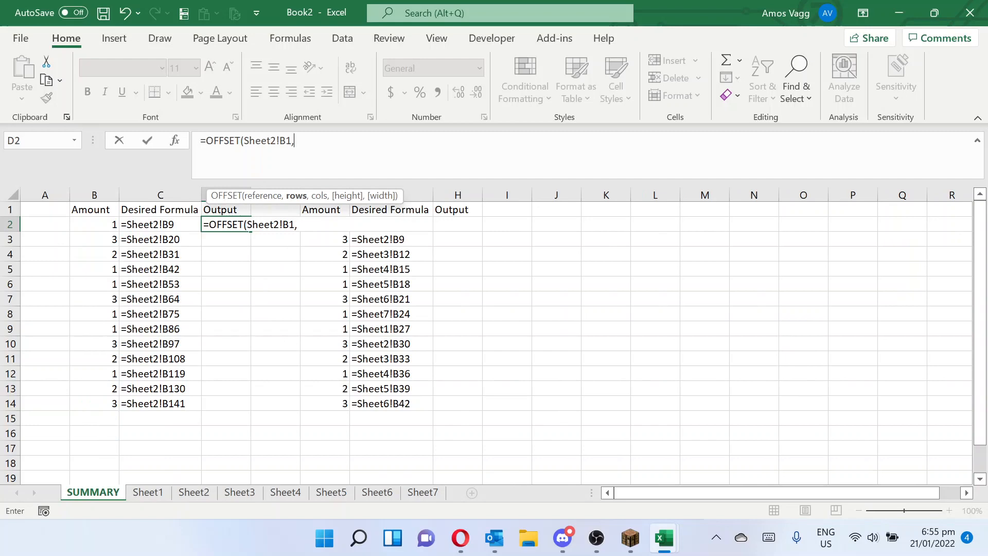
- Complete D2's OFFSET formula with ROW()*11 as the row offset and 0 as the column offset
type("row")
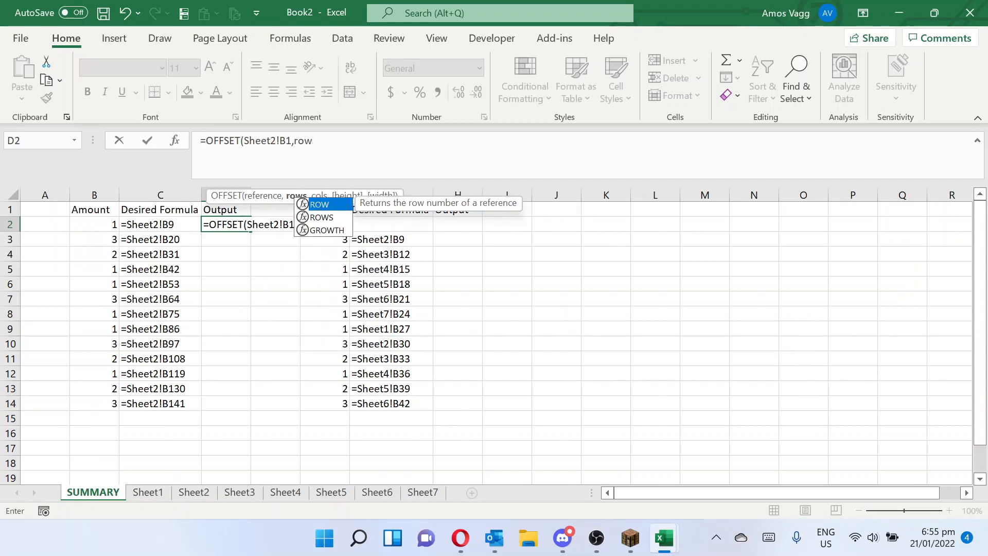
key("Tab")
type(")")
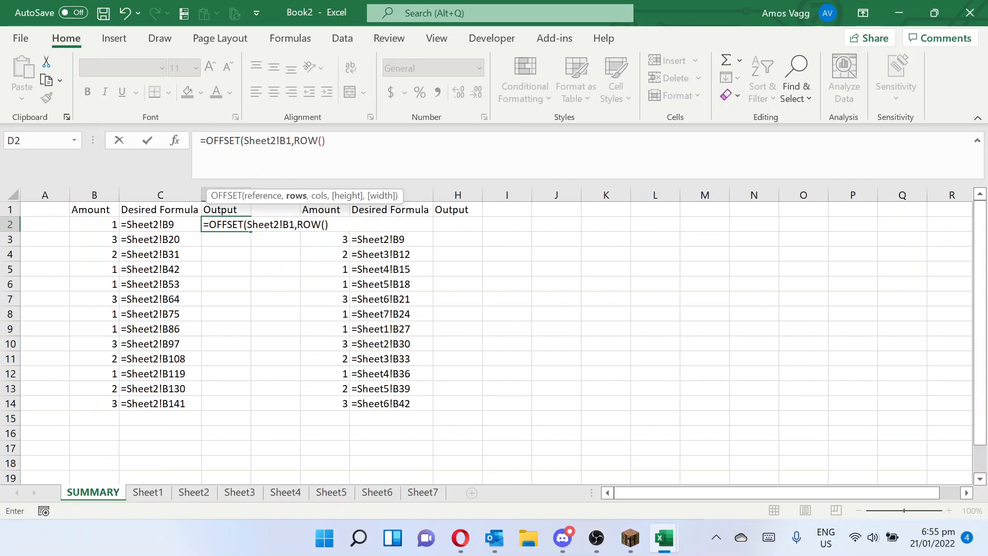
type("*11,0)")
key("Return")
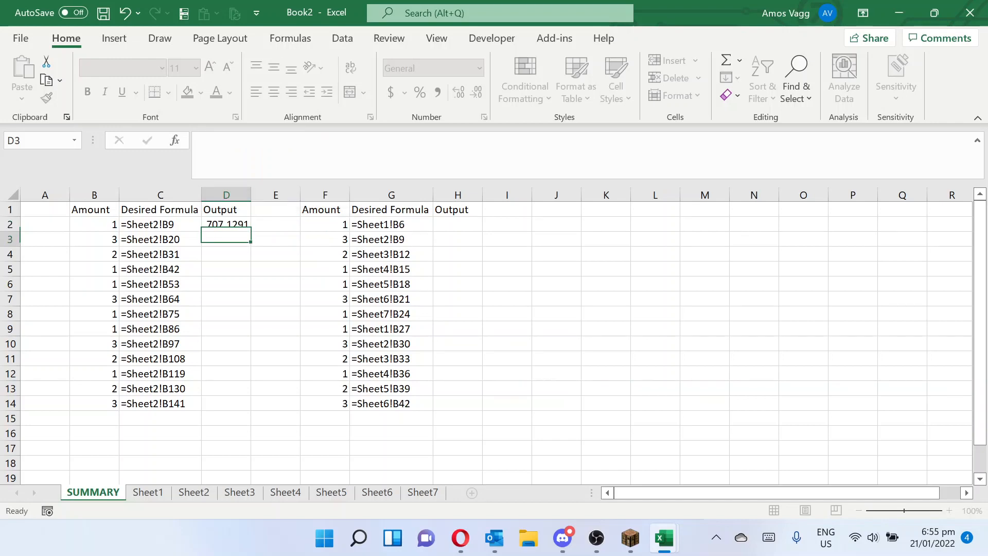
- Look up D2's output value in column B of Sheet1 to find which row the formula reaches
left_click(246, 223)
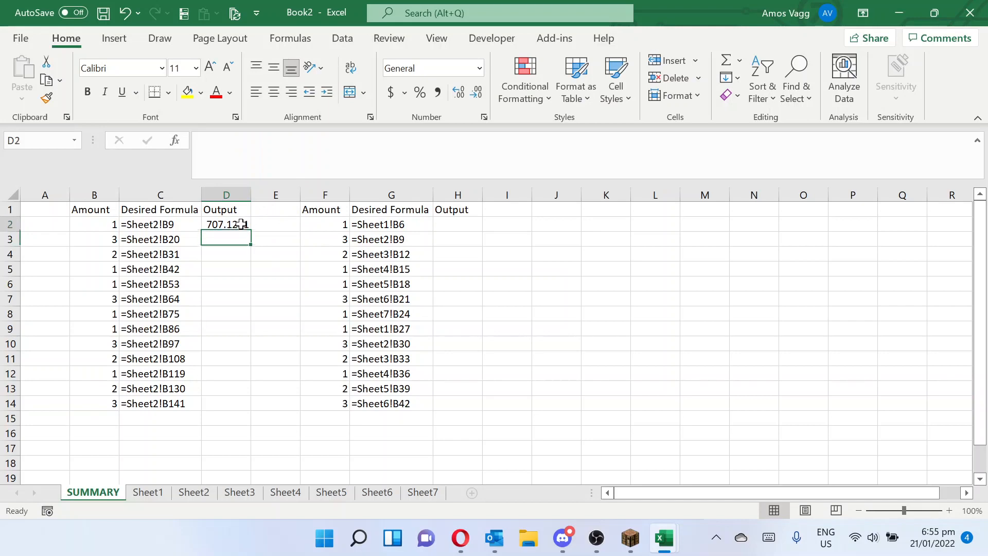
left_click(142, 495)
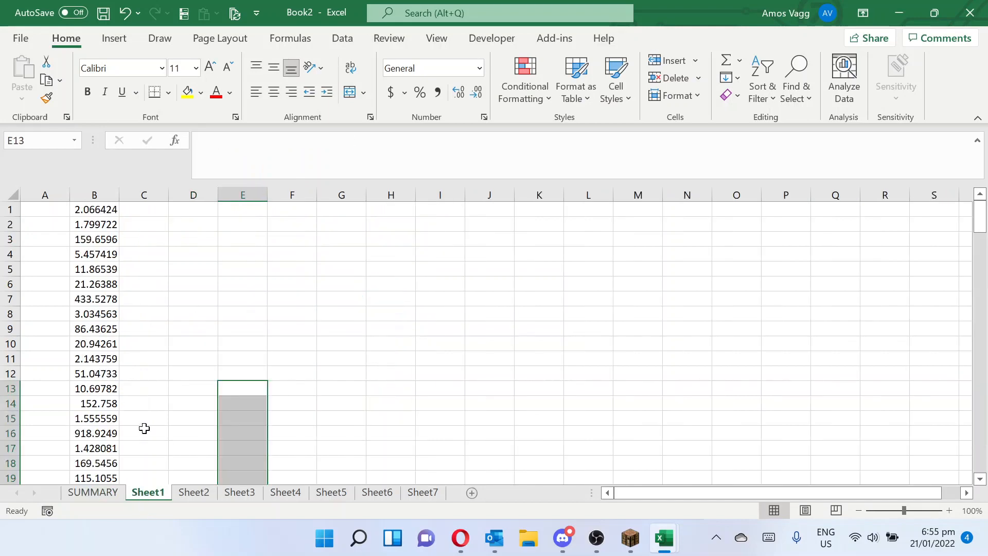
left_click(114, 413)
key("Down")
key("Down")
key("Down")
key("Down")
key("Down")
key("Down")
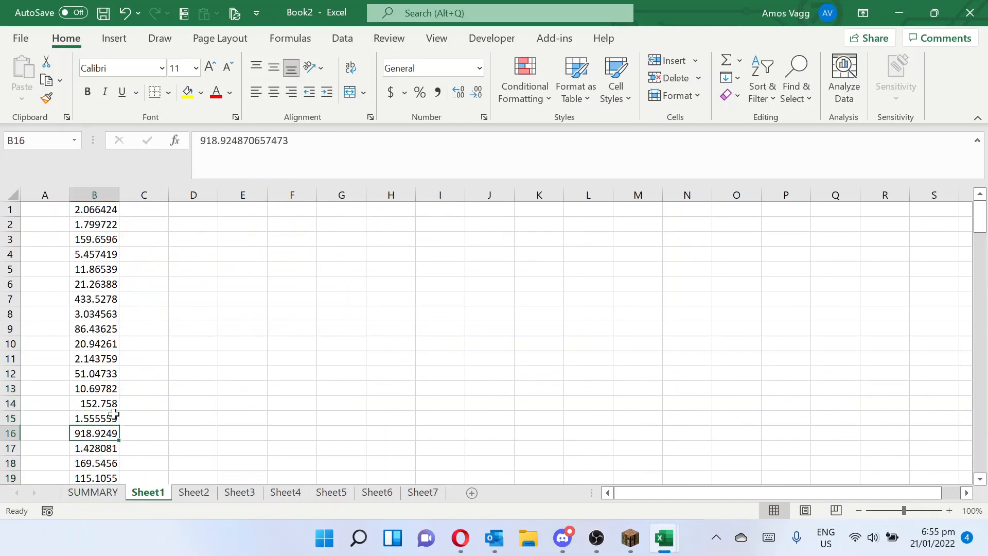
key("Down")
key("Down")
key("Down")
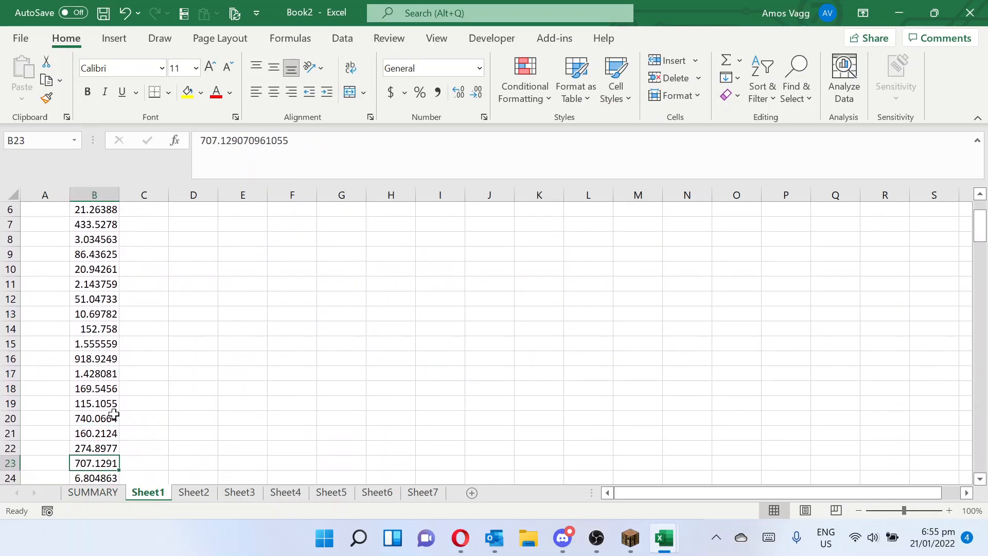
key("Up")
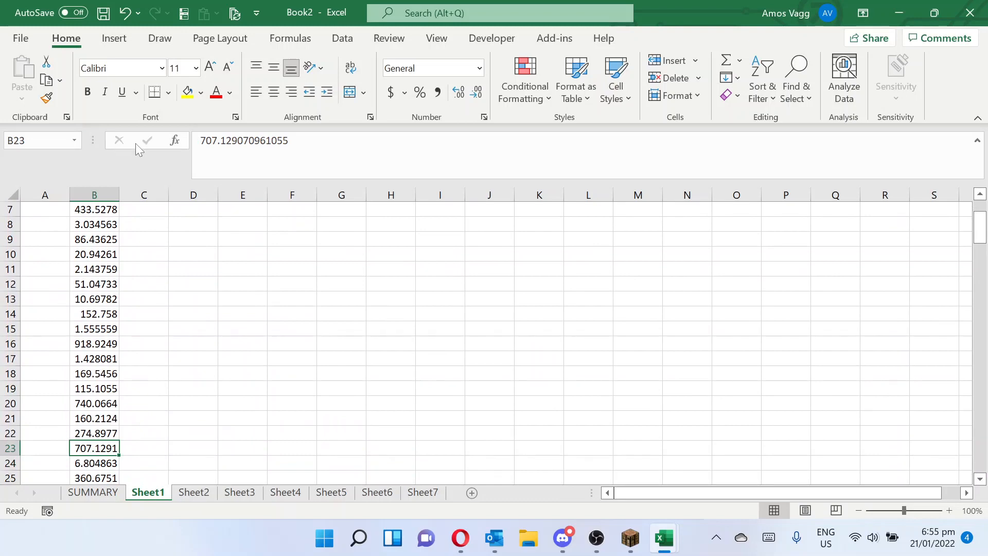
- Change the row offset in SUMMARY cell D2's OFFSET formula to ROW()*11-14
left_click(115, 494)
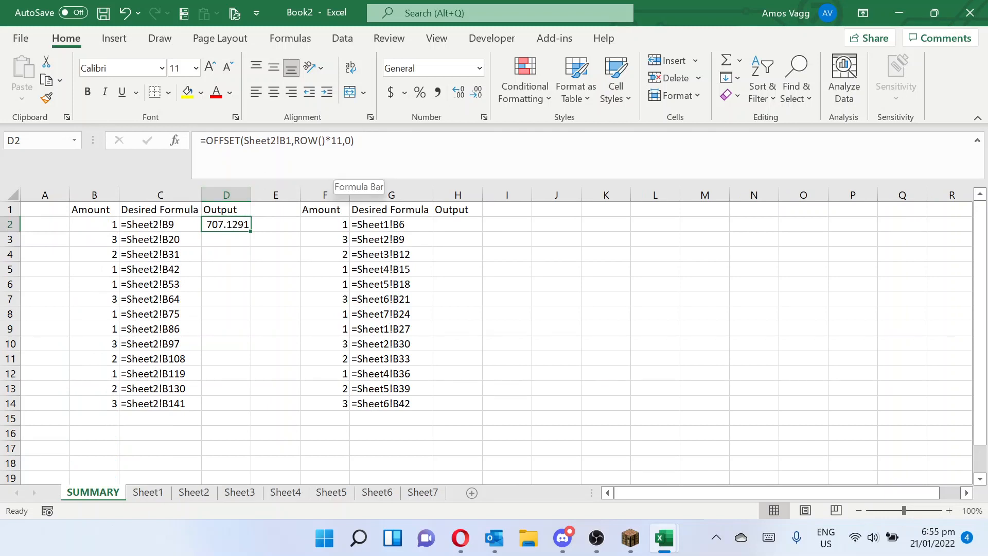
left_click(359, 177)
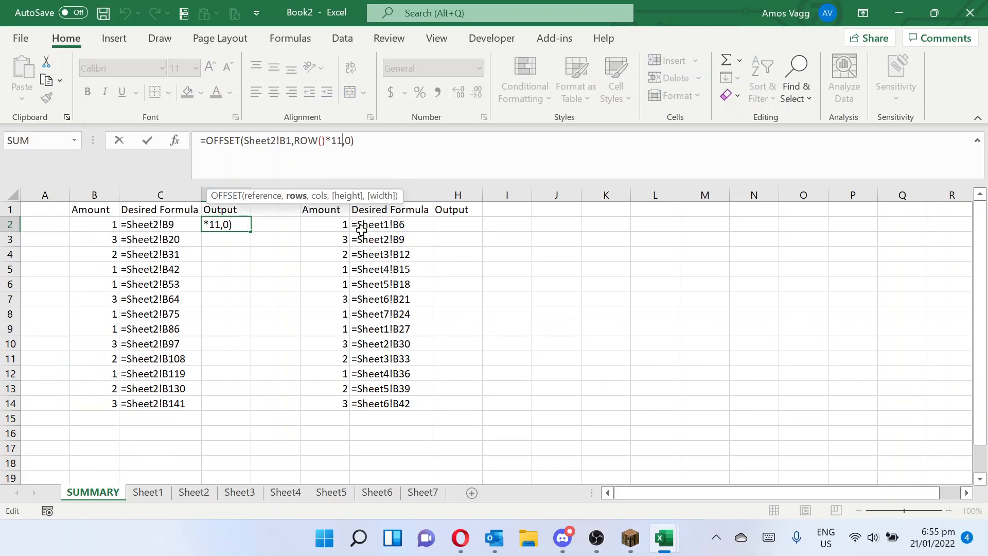
type("-")
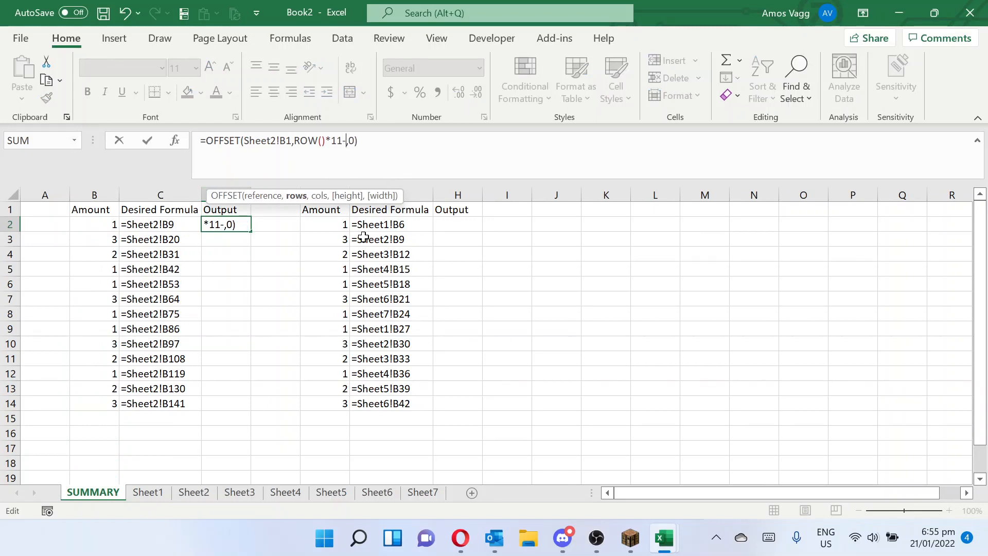
type("14")
key("Return")
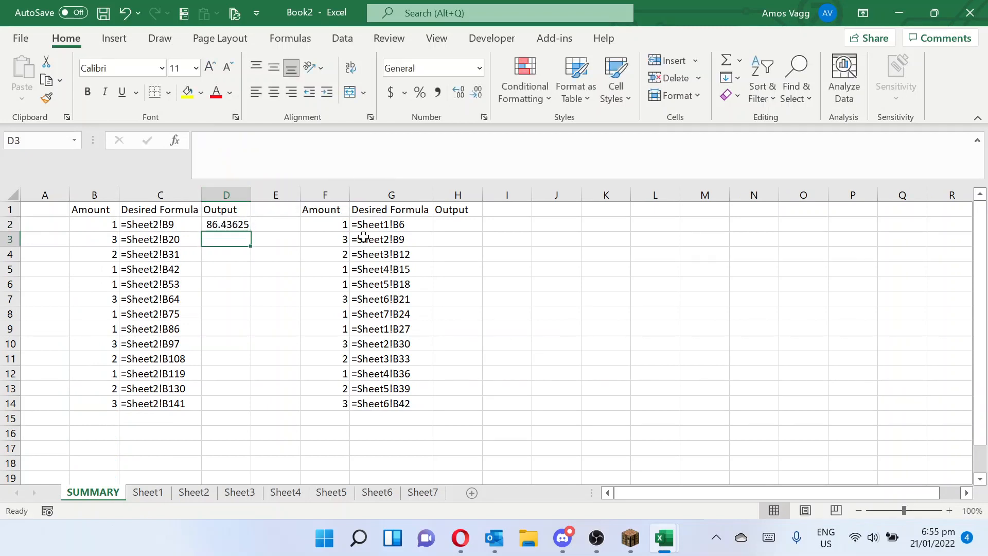
- Check D2's corrected output against cell B9 on Sheet2
left_click(189, 492)
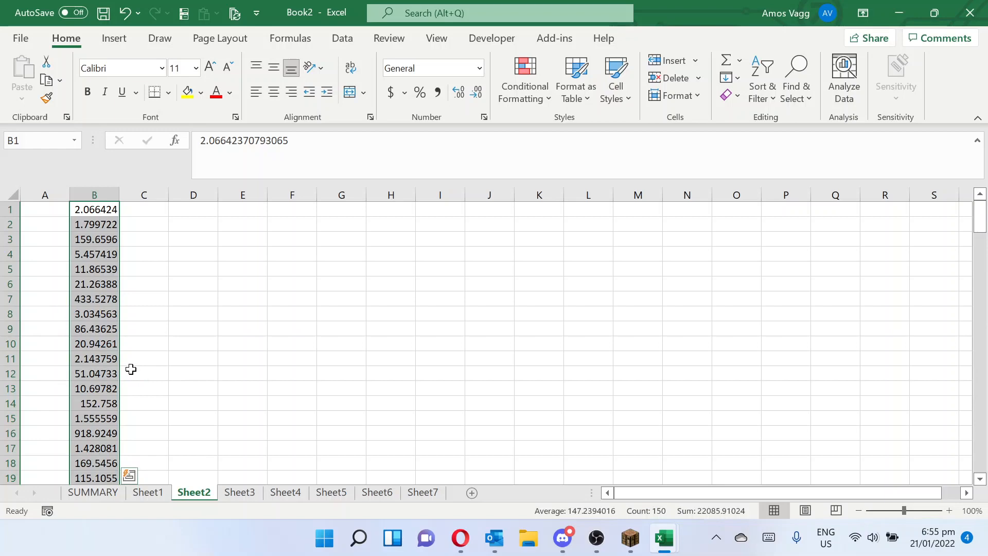
left_click(105, 405)
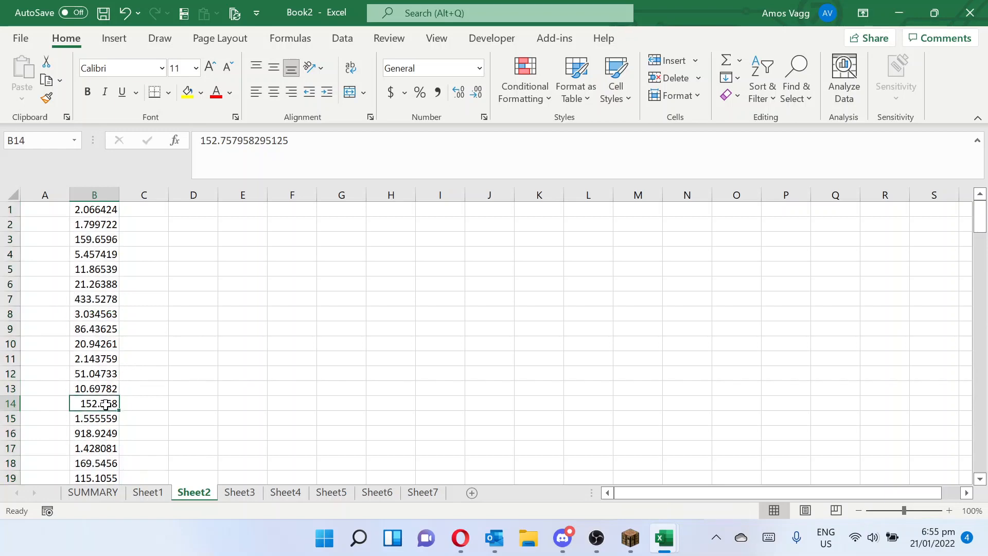
left_click(90, 333)
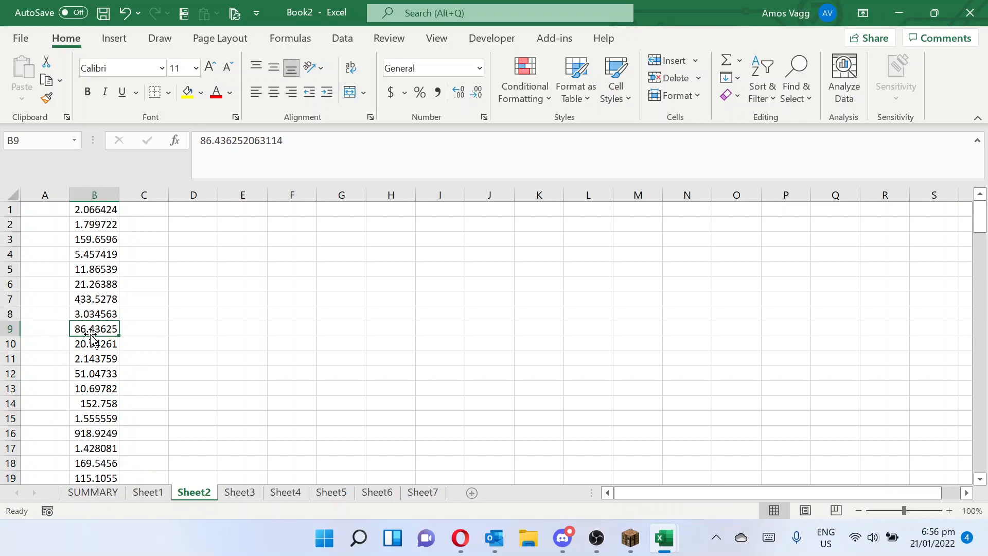
- Fill the OFFSET formula from SUMMARY cell D2 down the Output column to D14
left_click(110, 493)
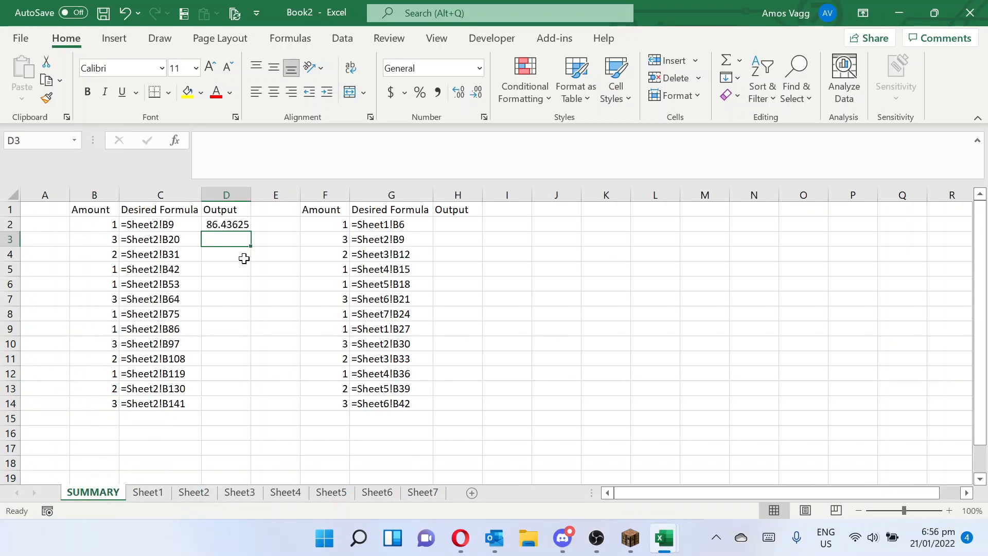
left_click(242, 224)
double_click(252, 235)
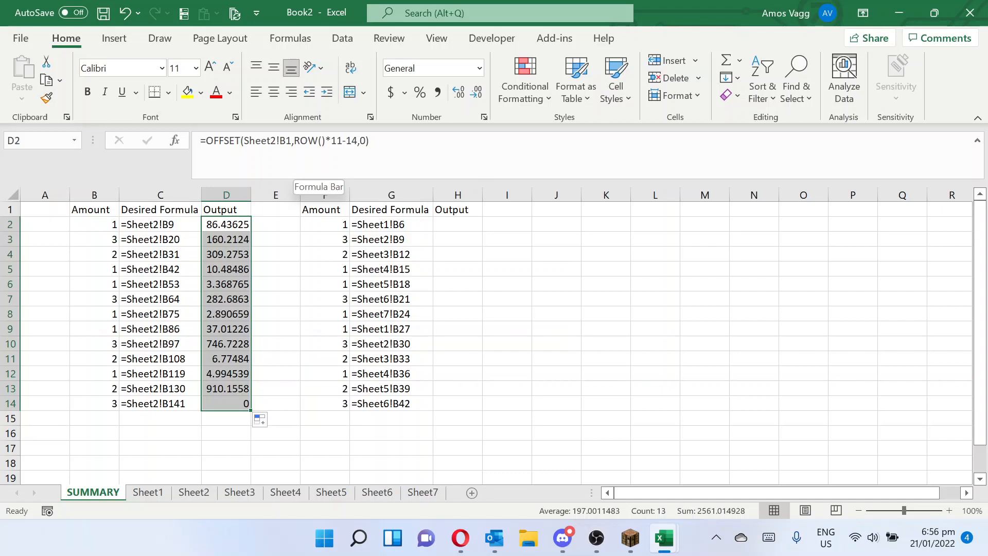
left_click(407, 223)
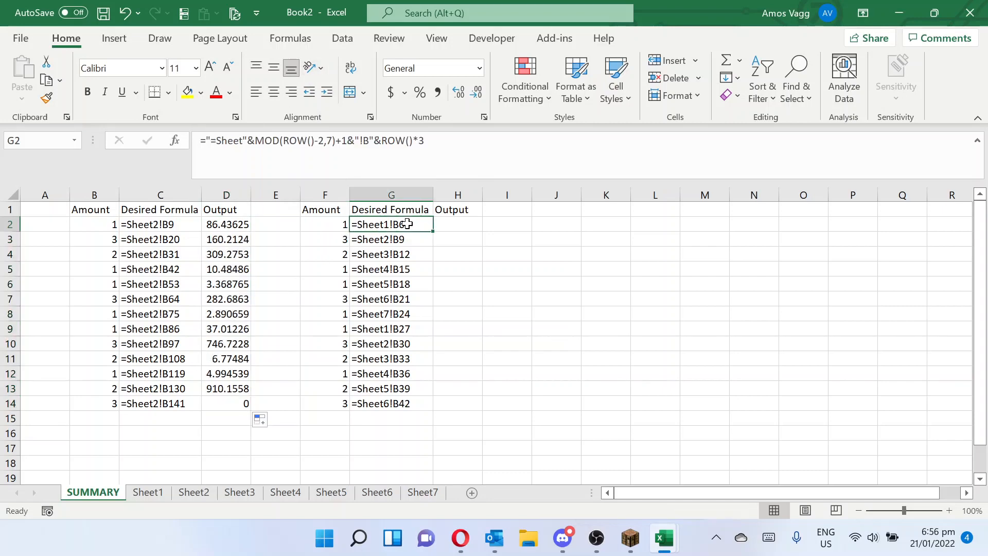
left_click(454, 224)
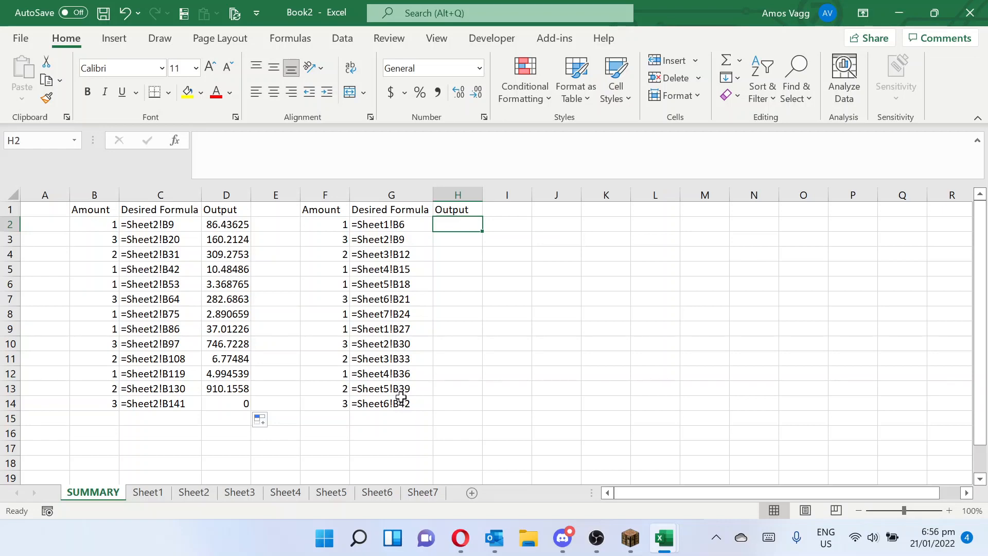
type("=")
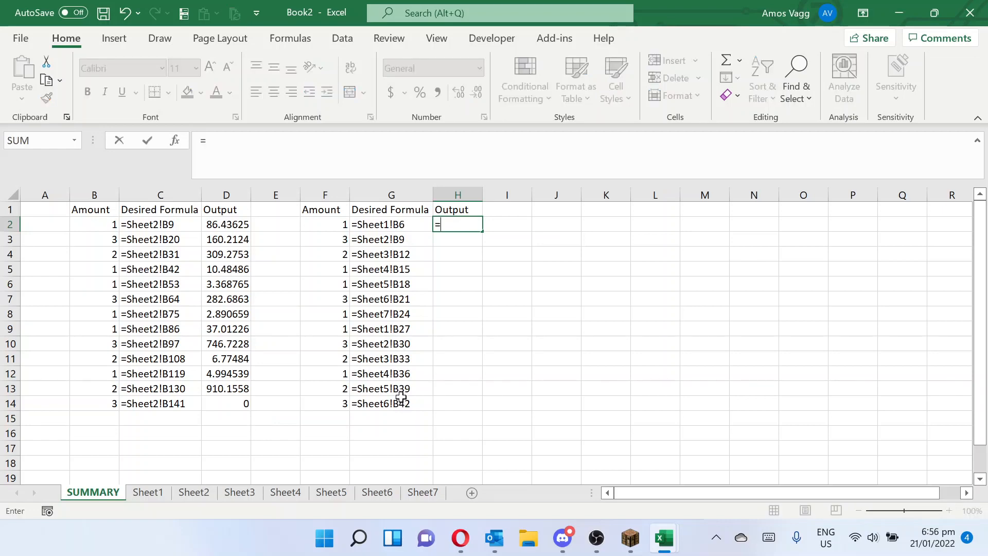
type("of")
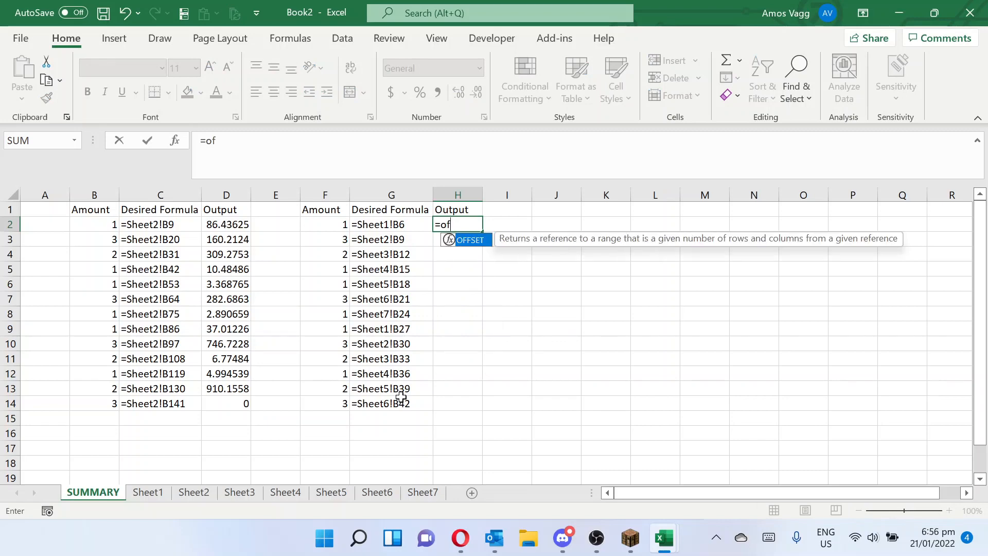
key("Tab")
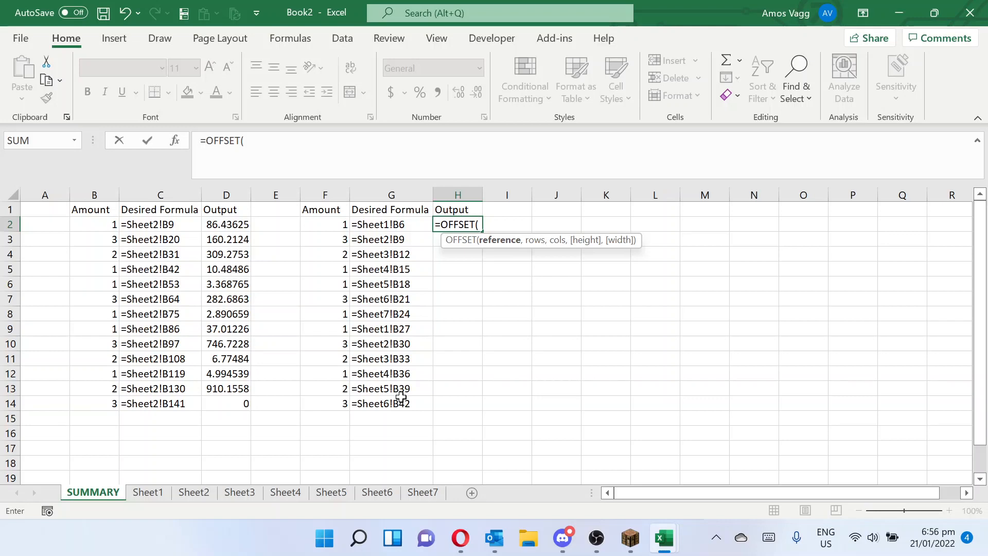
type("ind")
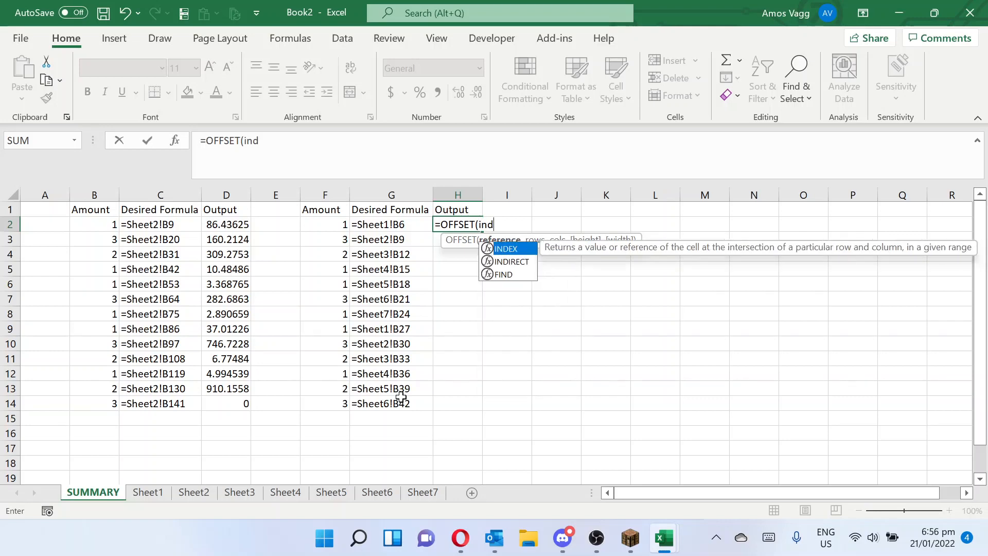
key("Down")
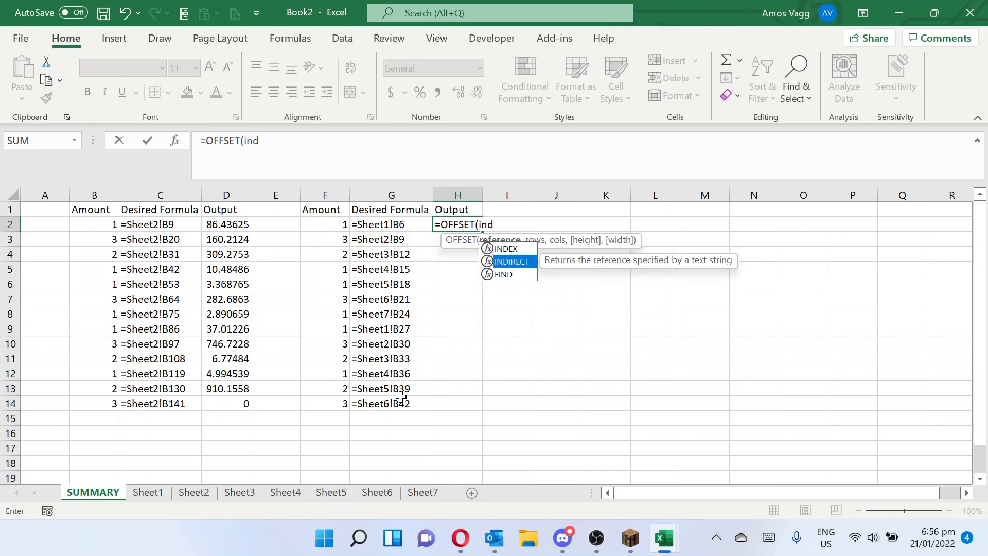
key("Tab")
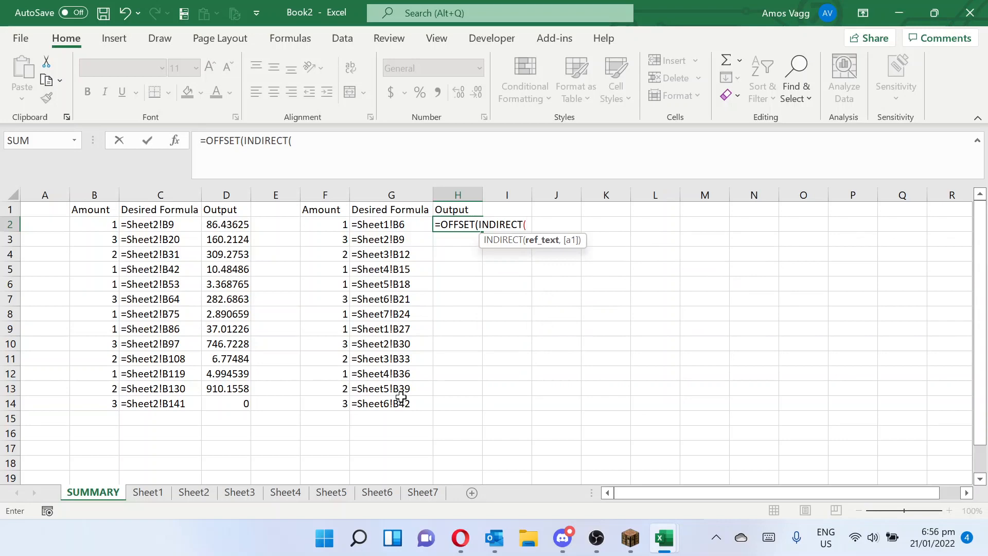
type("\"Sheet\"")
key("Escape")
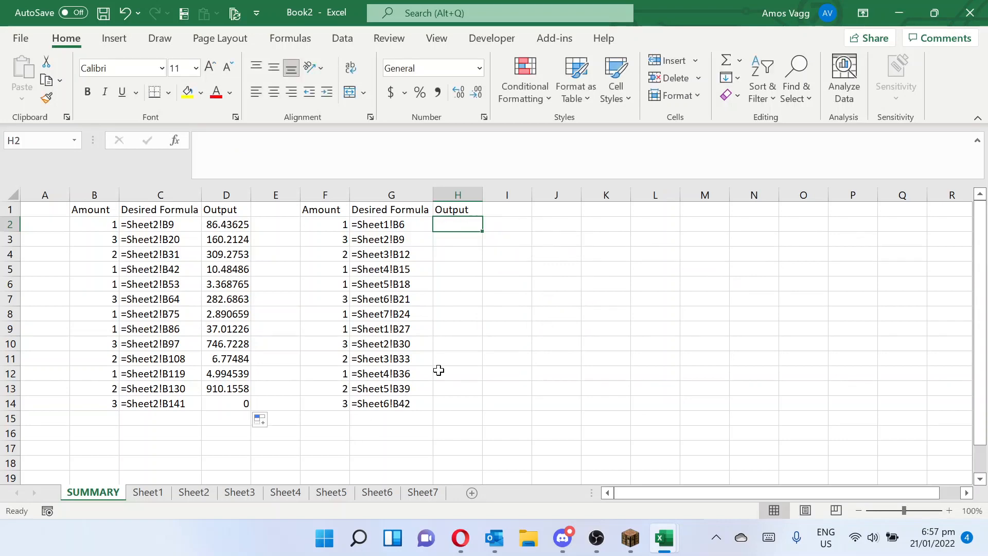
- Enter the formula ="Sheet"&ROW()-1 in cell H2 of SUMMARY to build the sheet name as text
type("=")
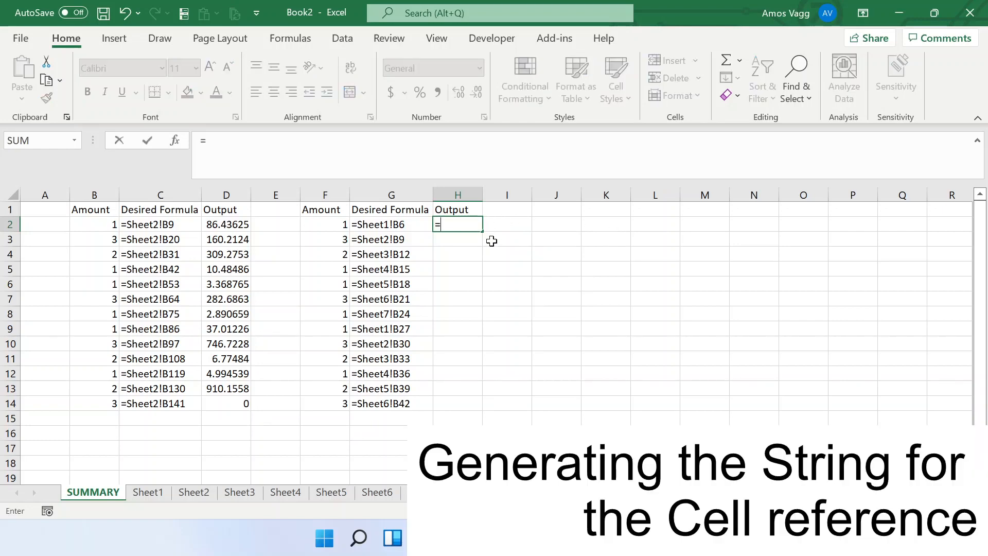
type("\"Sheet\"")
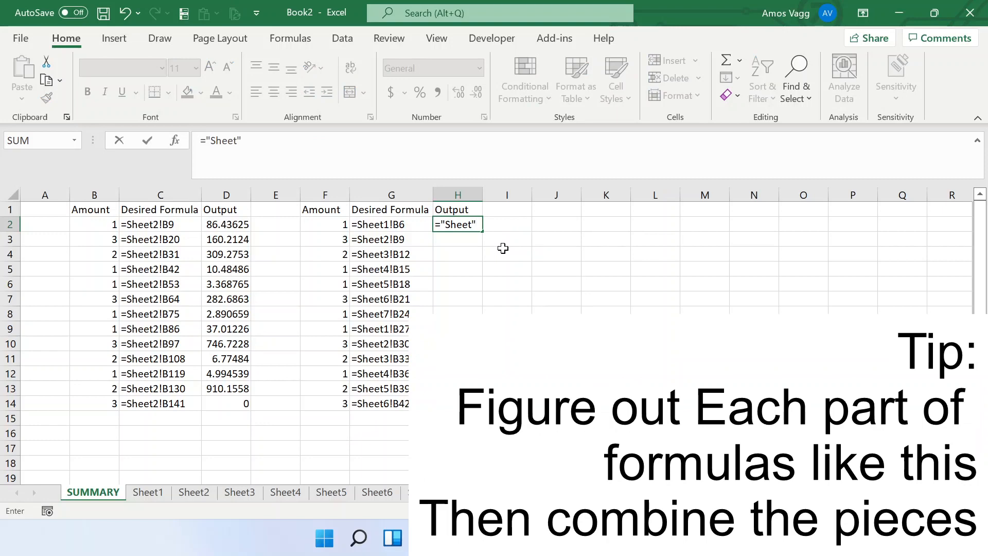
type("&")
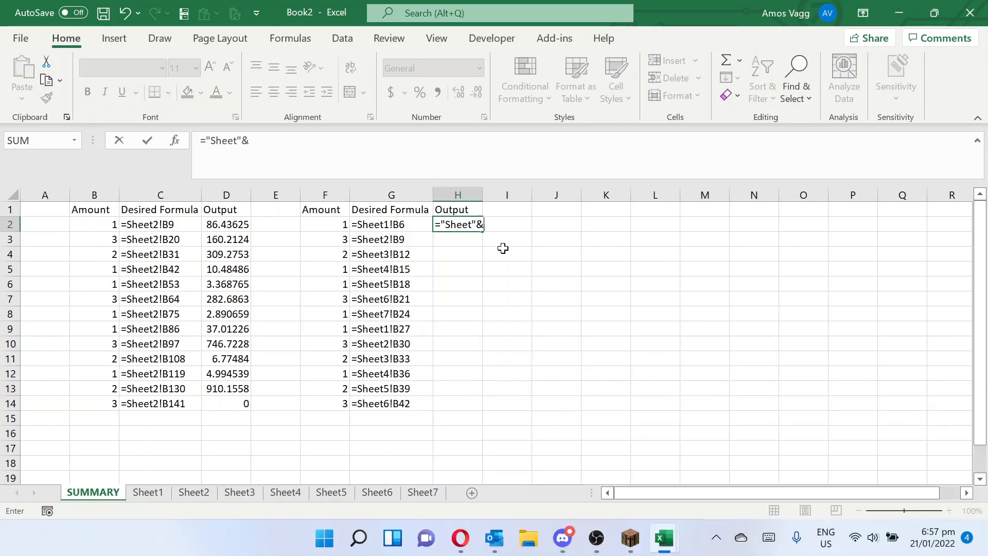
type("r")
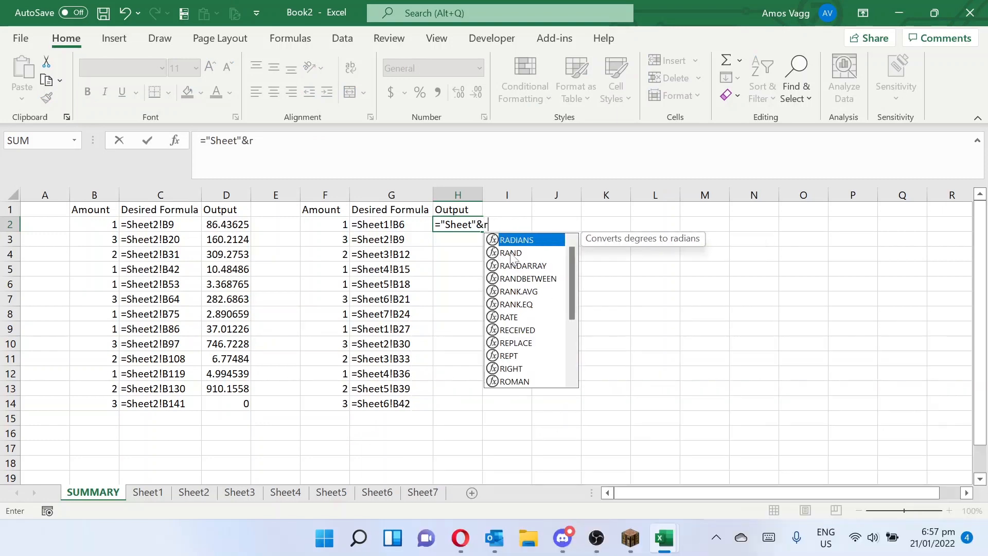
type("ow()-1")
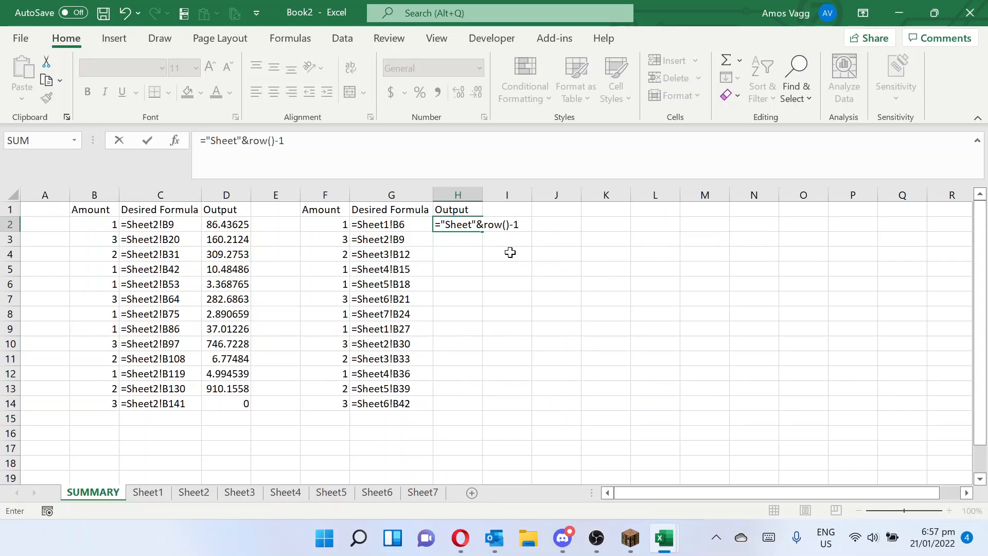
key("ctrl+Return")
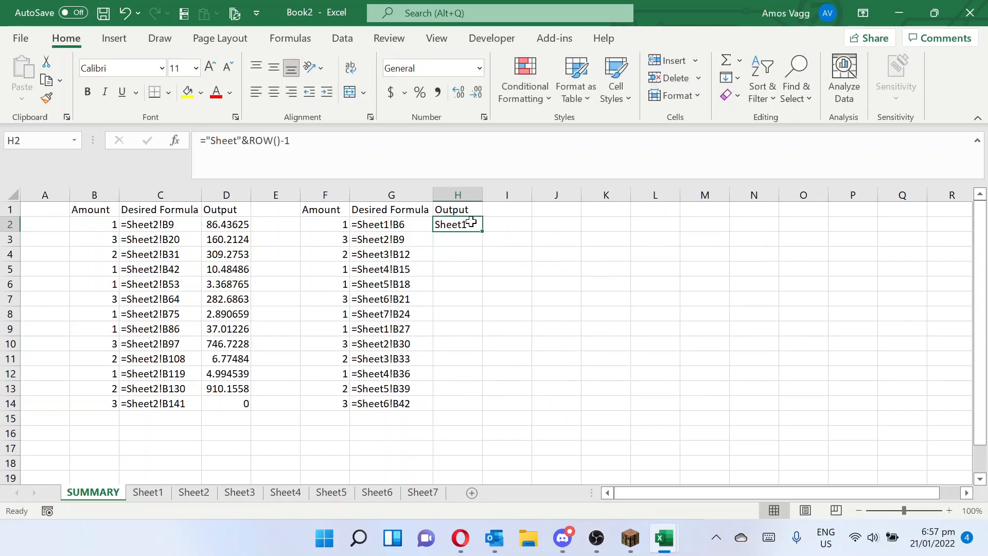
- Append &"!" to H2's sheet-name formula and fill it down the Output column to H14
key("F2")
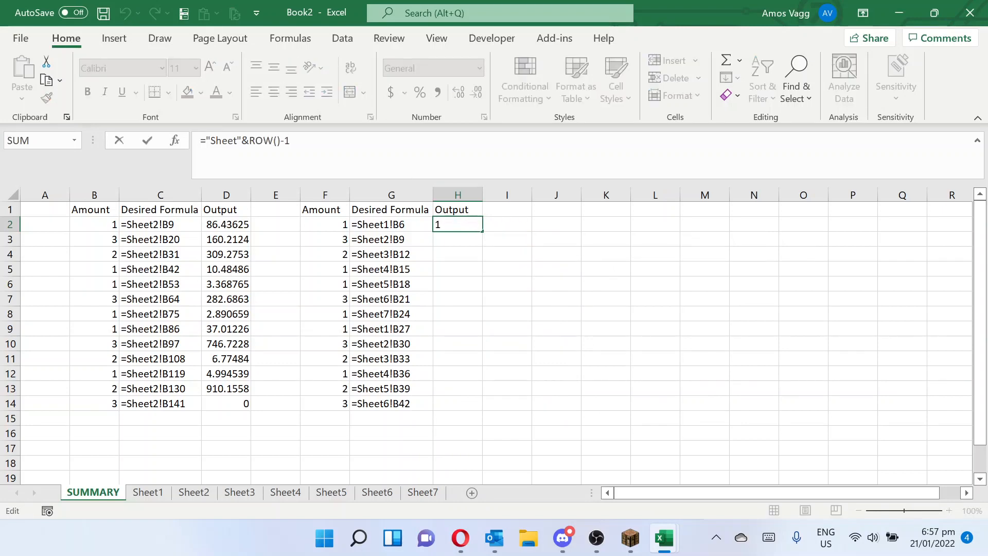
type("&!")
type("\"\"")
key("BackSpace")
type("!\"")
key("Return")
left_click(462, 224)
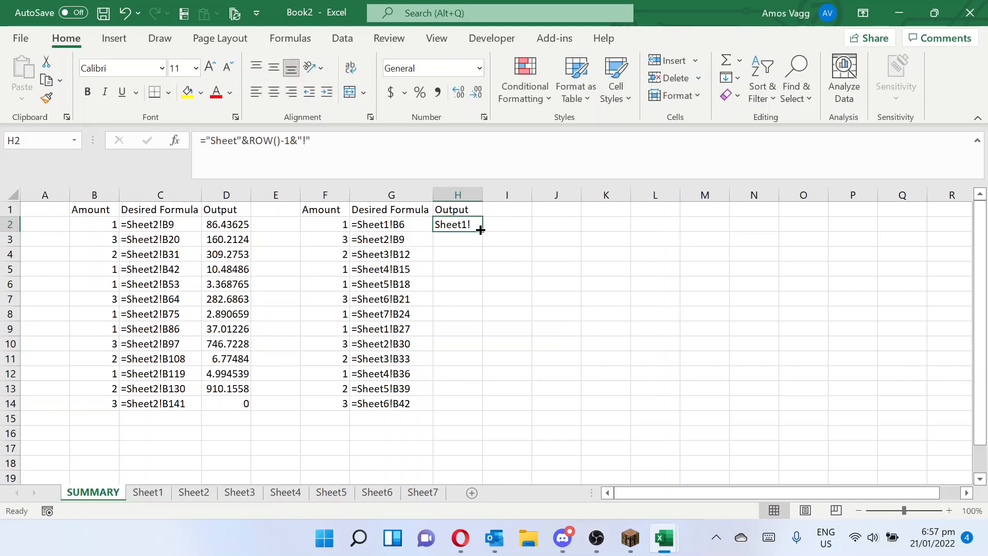
left_click_drag(482, 231, 462, 404)
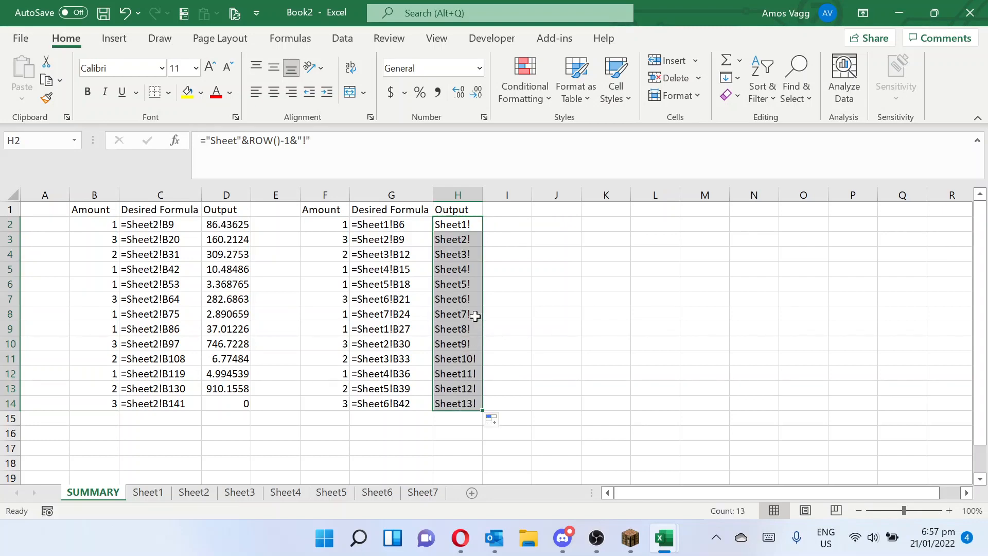
- Wrap ROW()-1 in H2's formula in MOD with divisor 7, and fill the formula down to H14
left_click(446, 230)
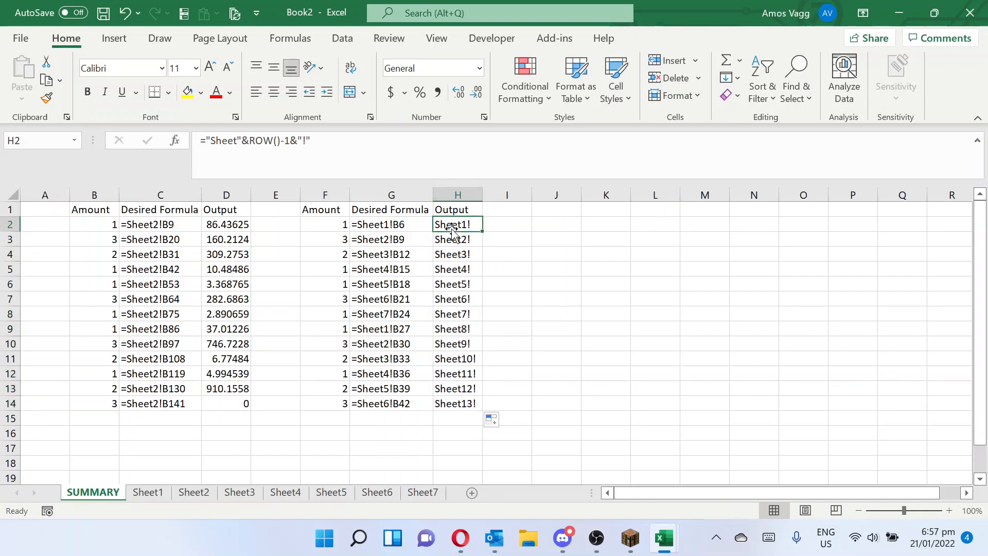
left_click(249, 141)
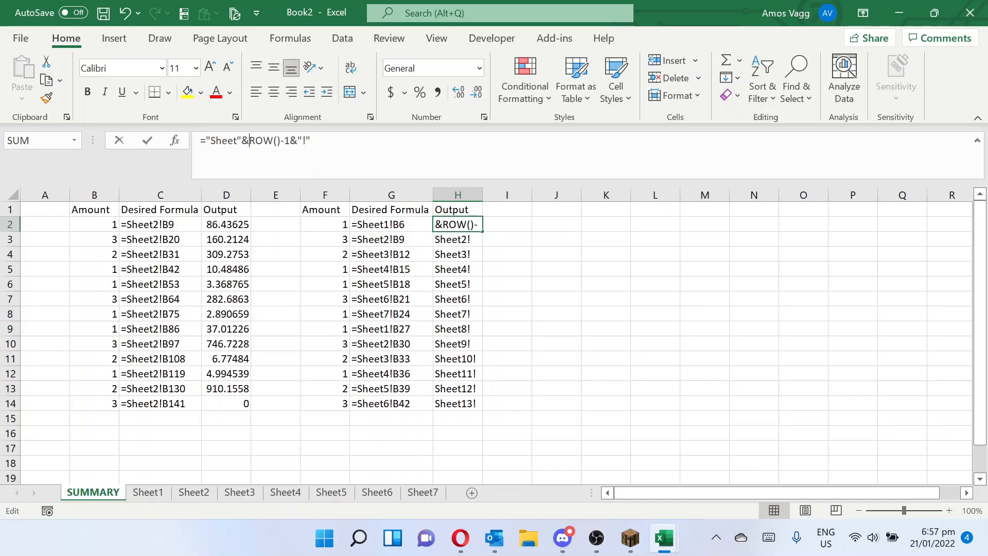
type("mod")
key("Tab")
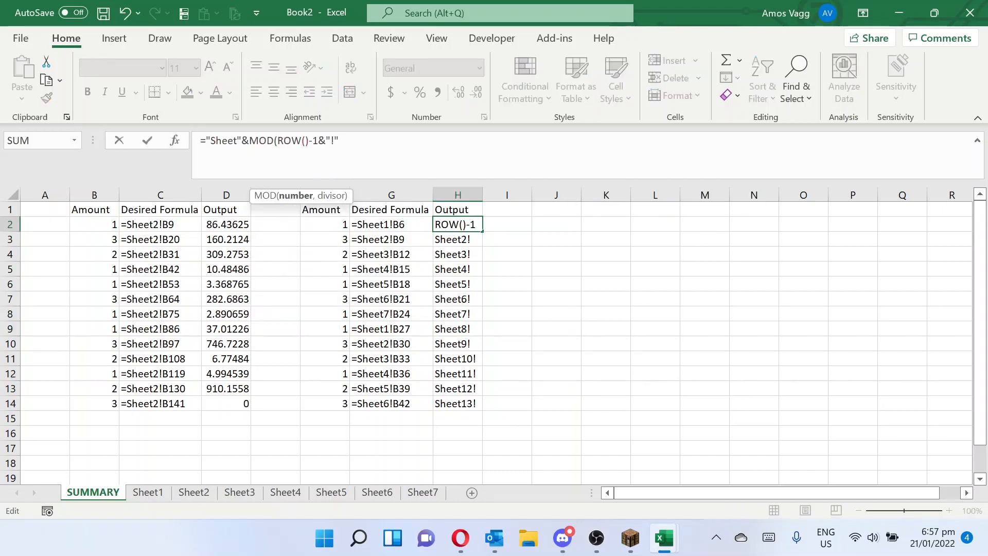
left_click(318, 140)
type(")")
key("Left")
type(",7")
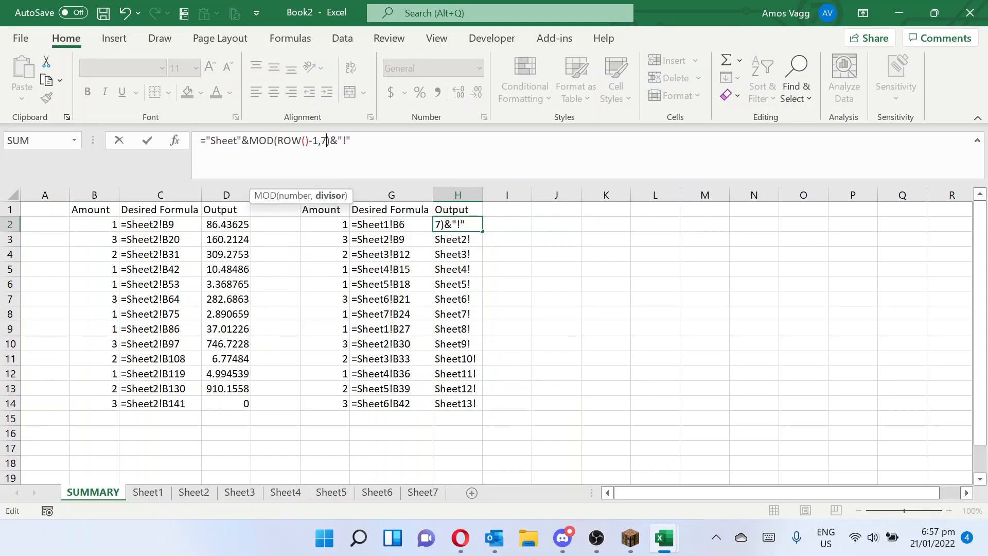
key("Return")
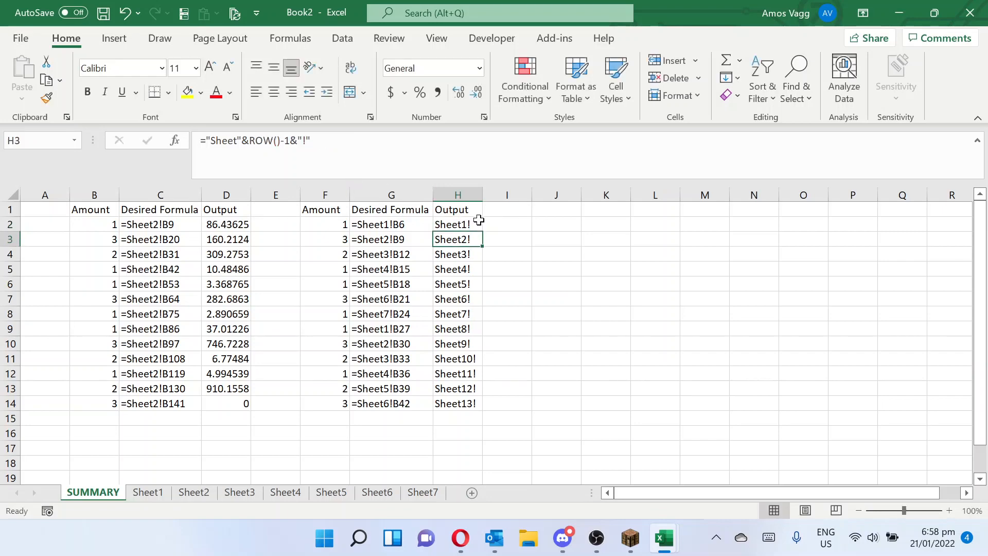
left_click(475, 223)
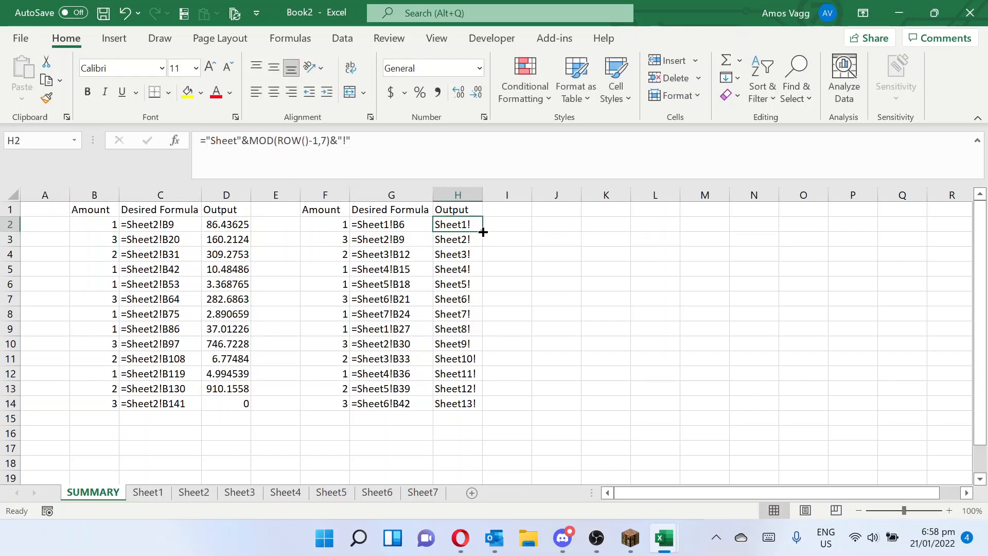
double_click(483, 232)
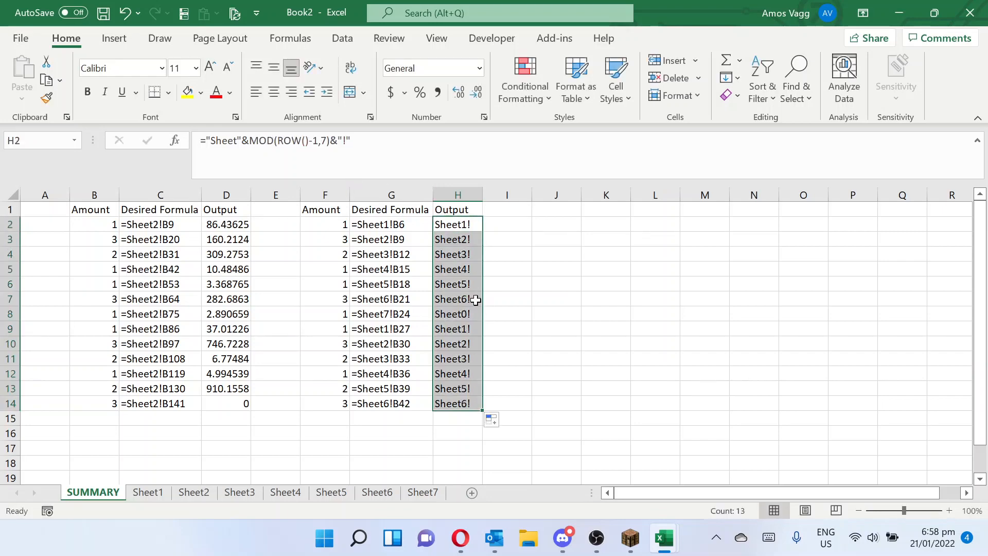
- Change the sheet-number part of H2's formula to MOD(ROW()-2,7)+1 and fill it down to H14
left_click(468, 225)
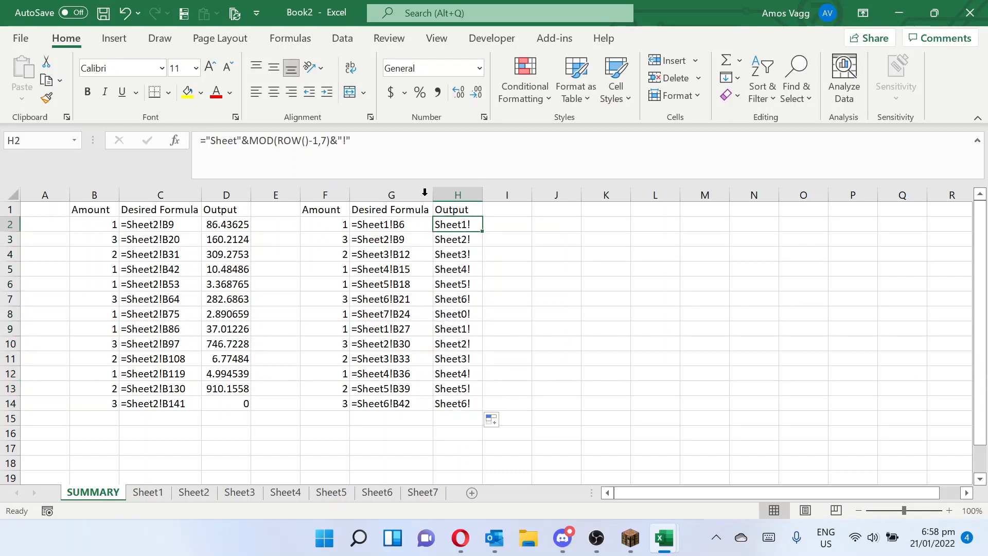
left_click(330, 141)
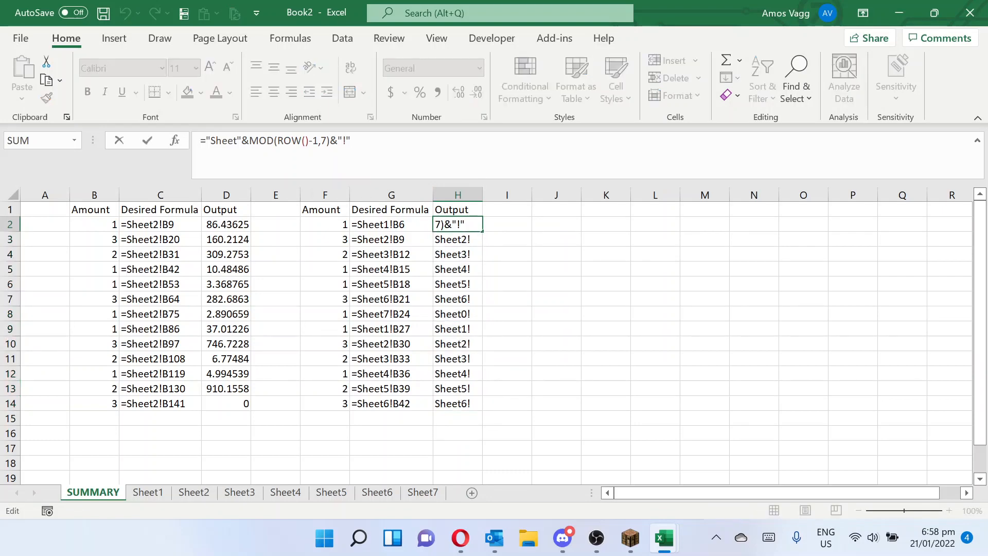
key("Left")
key("Left")
key("Left")
key("BackSpace")
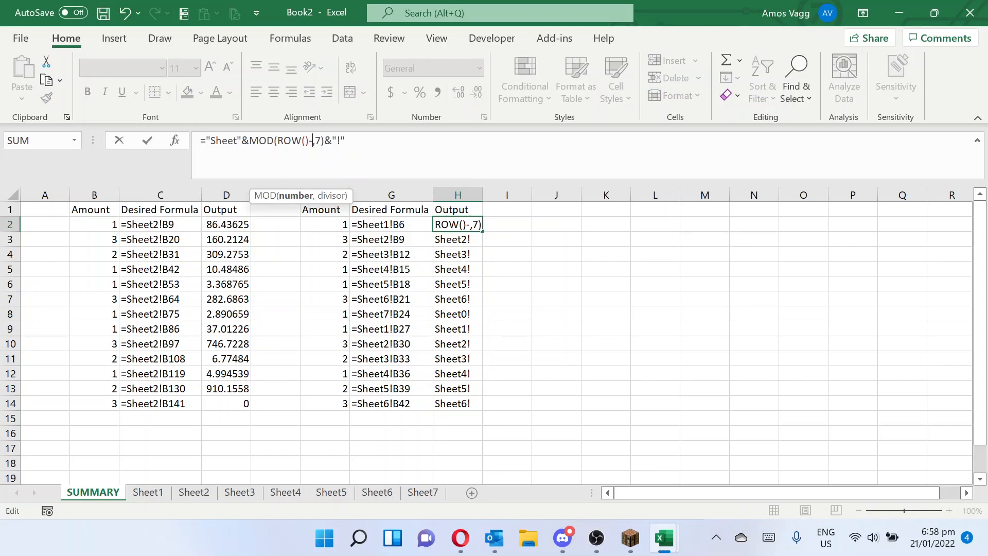
type("2")
key("Right")
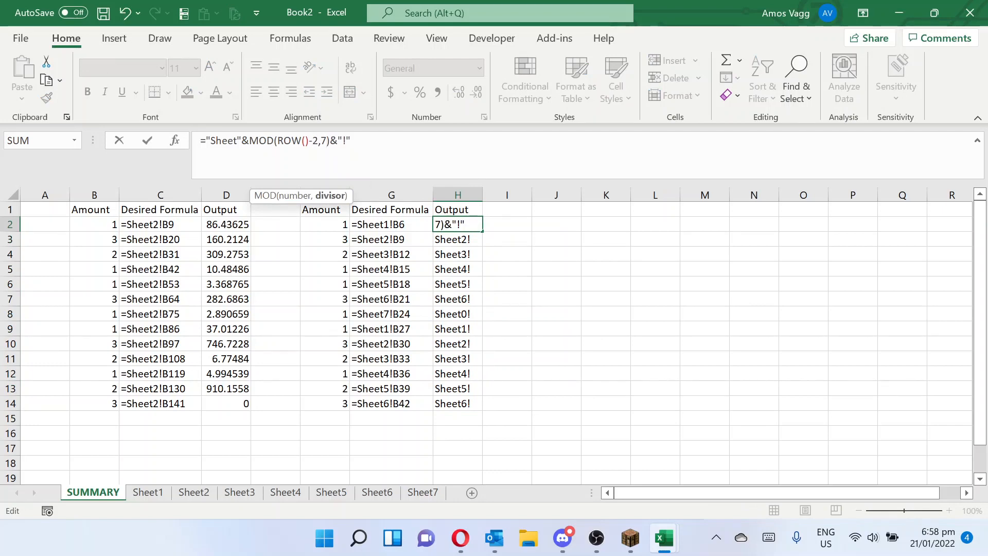
key("Right")
type("+1")
key("Return")
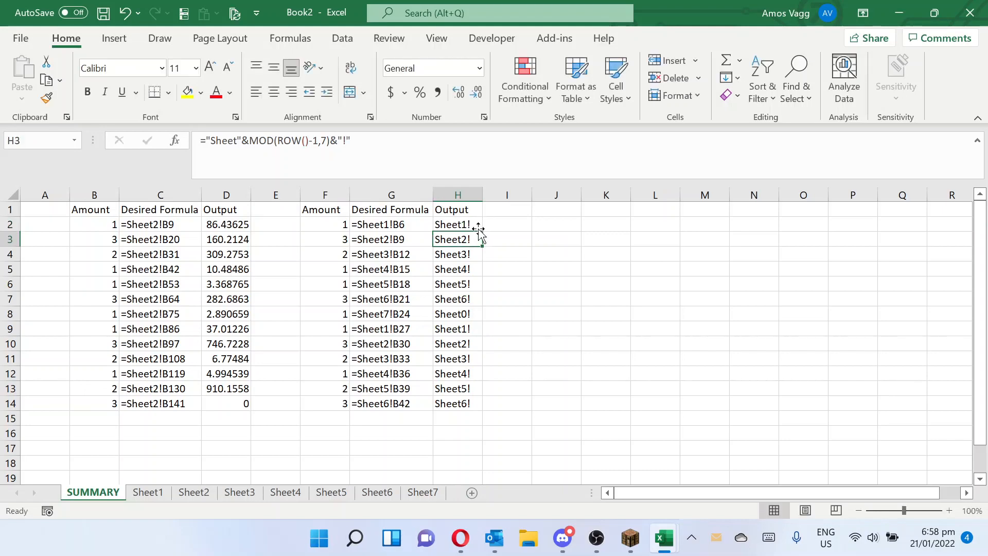
left_click(477, 226)
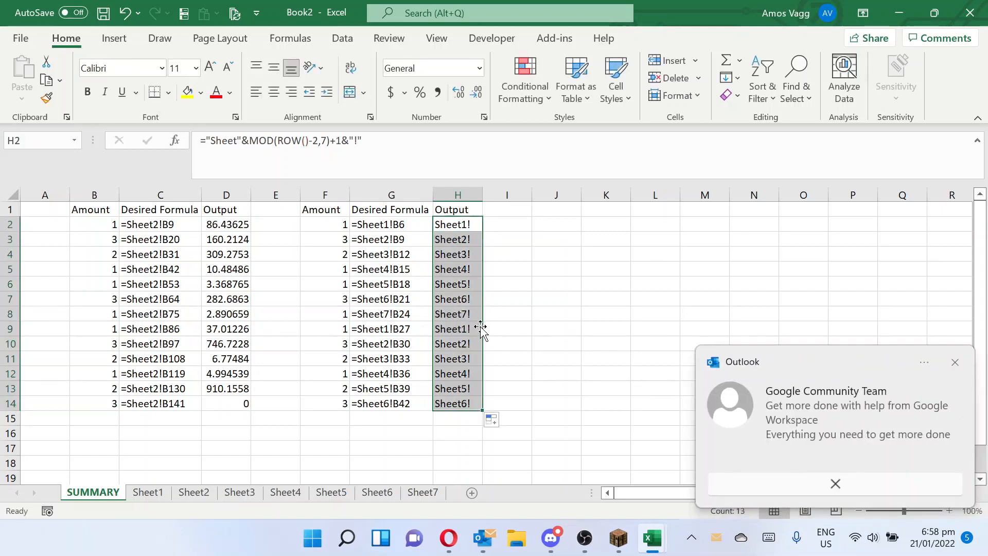
left_click(751, 480)
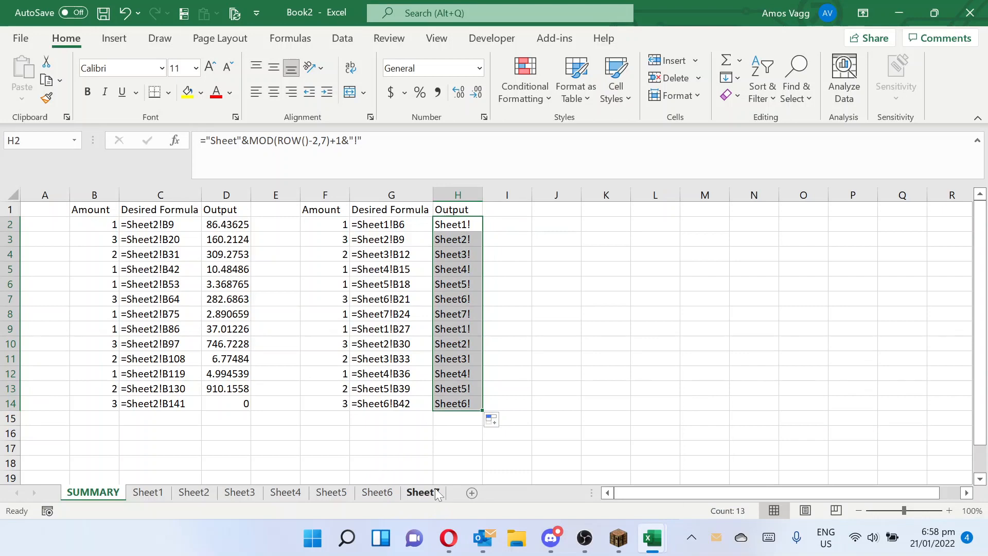
- Append &"B"&ROW()*3 to H2's formula to add the cell address, and fill it down to H14
left_click(457, 228)
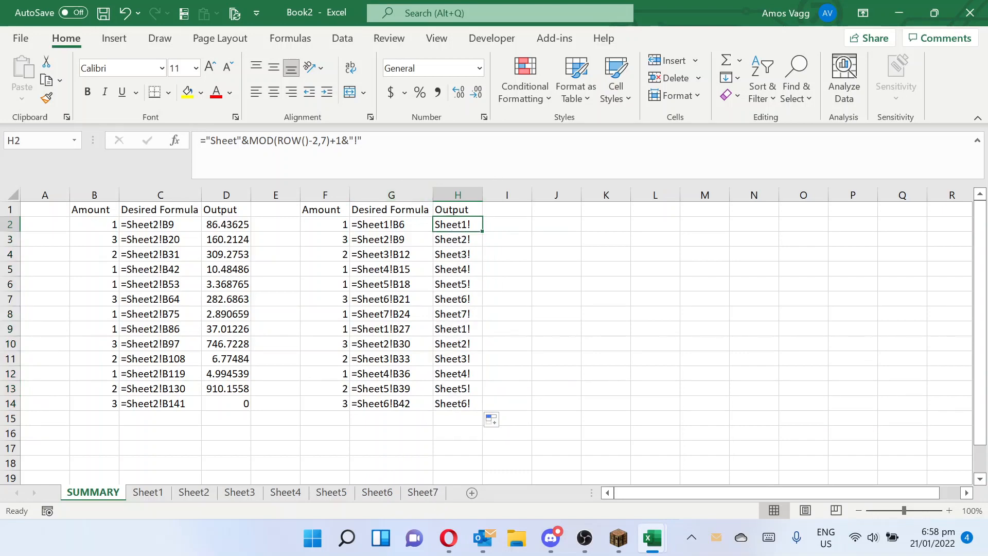
left_click(377, 145)
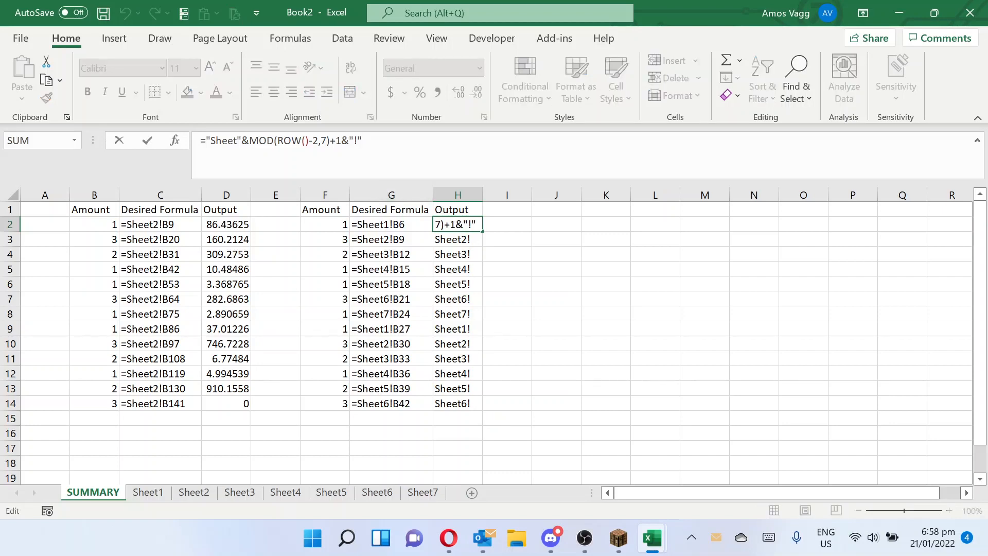
type("&\"B\"")
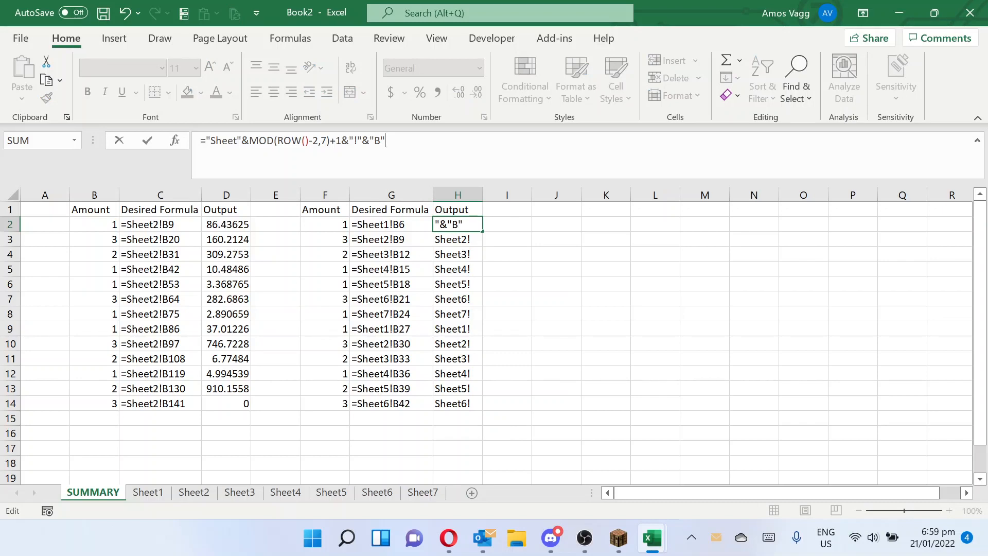
type("&ROW(")
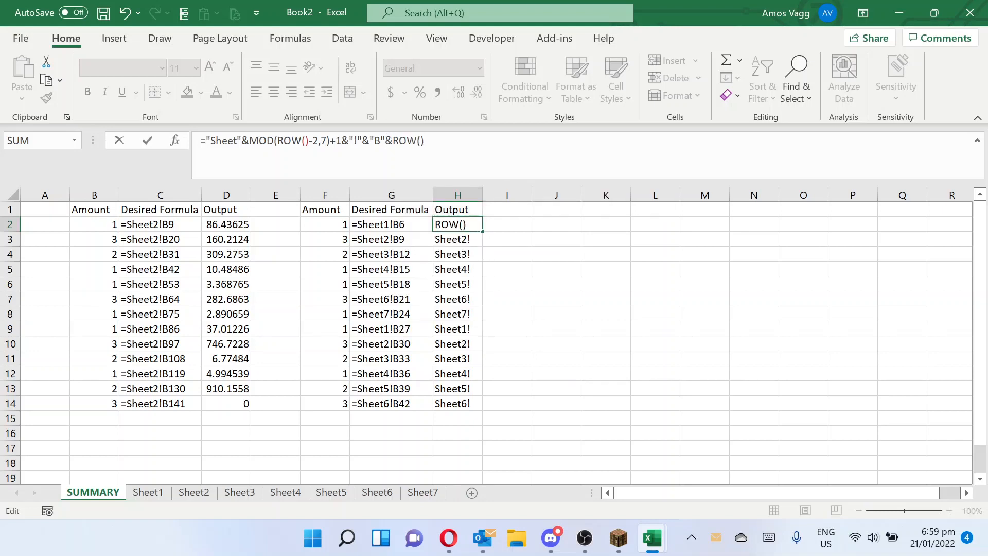
type(")*3")
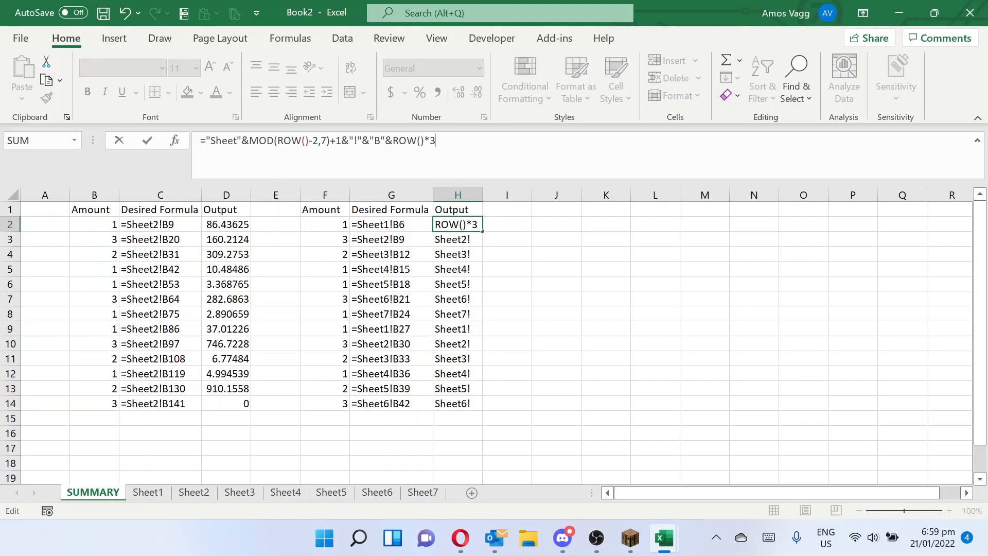
key("Return")
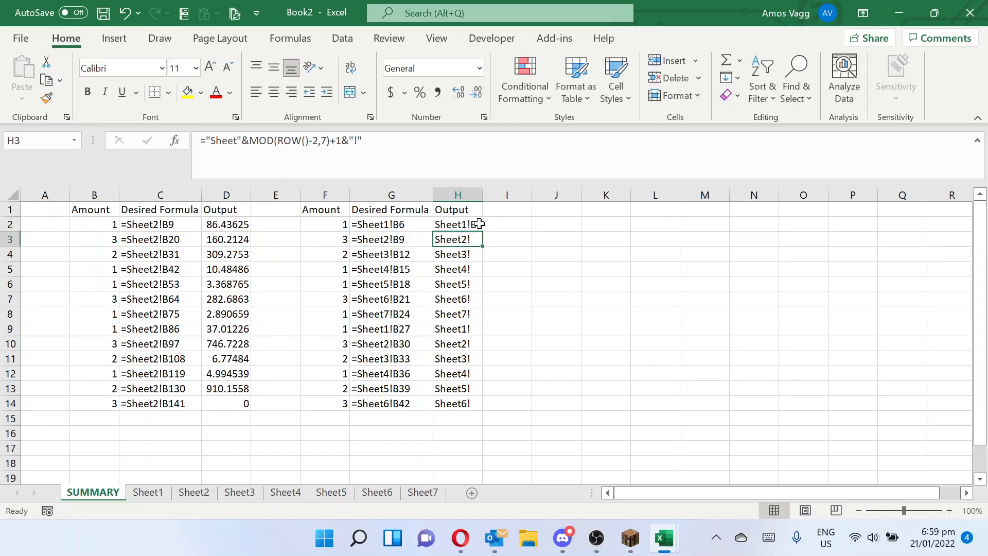
left_click(478, 224)
double_click(482, 231)
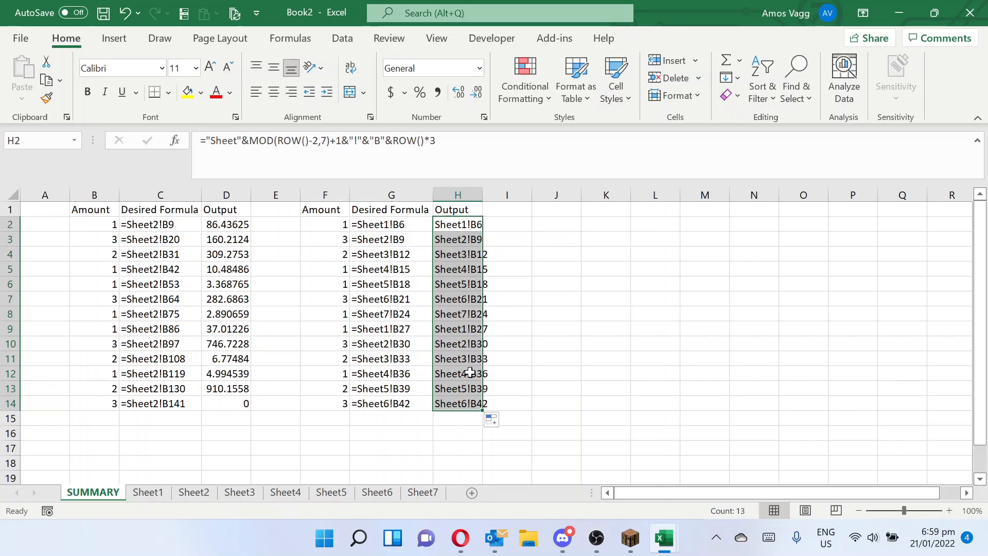
- Wrap H2's entire text-building formula in INDIRECT so it returns the value of the referenced cell
left_click(458, 224)
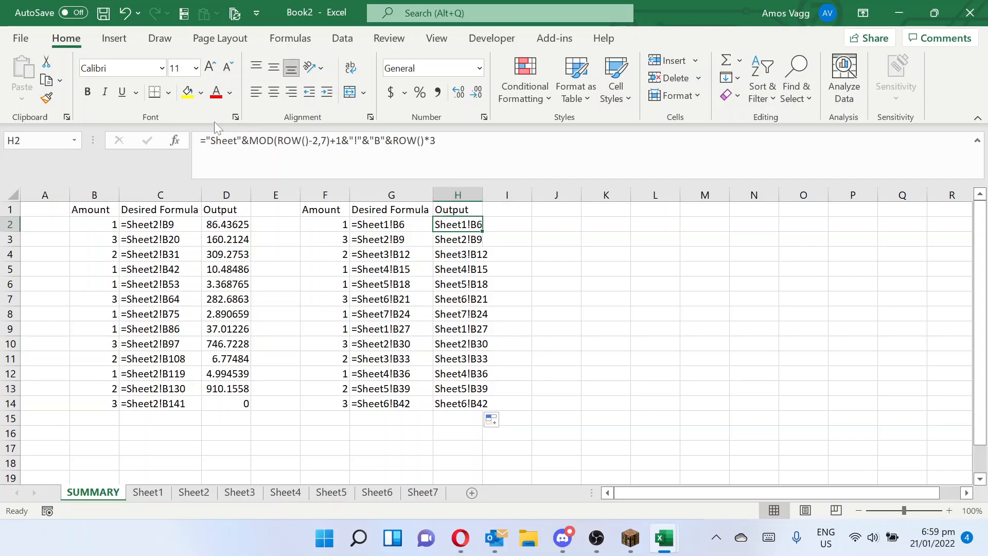
key("F2")
key("Home")
key("Right")
type("ind")
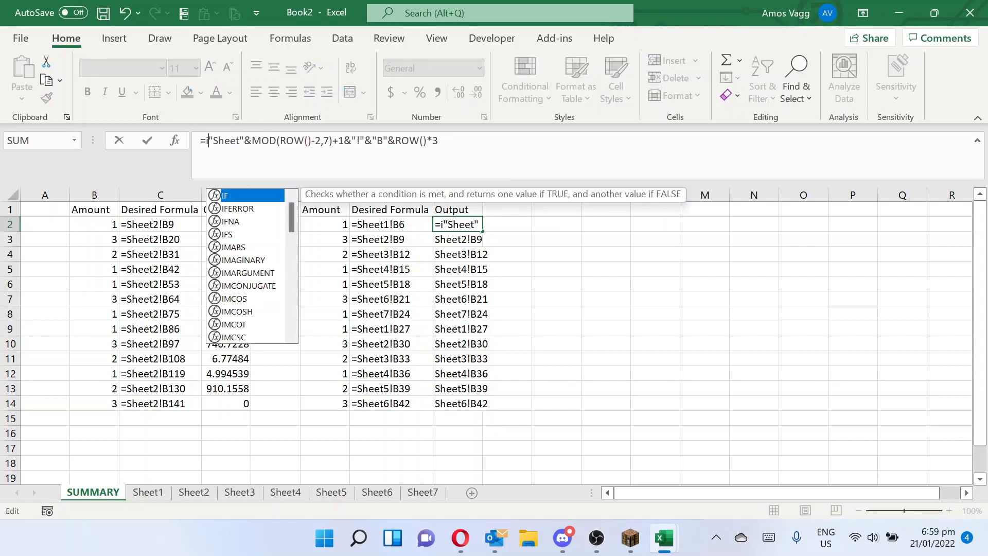
key("Down")
key("Tab")
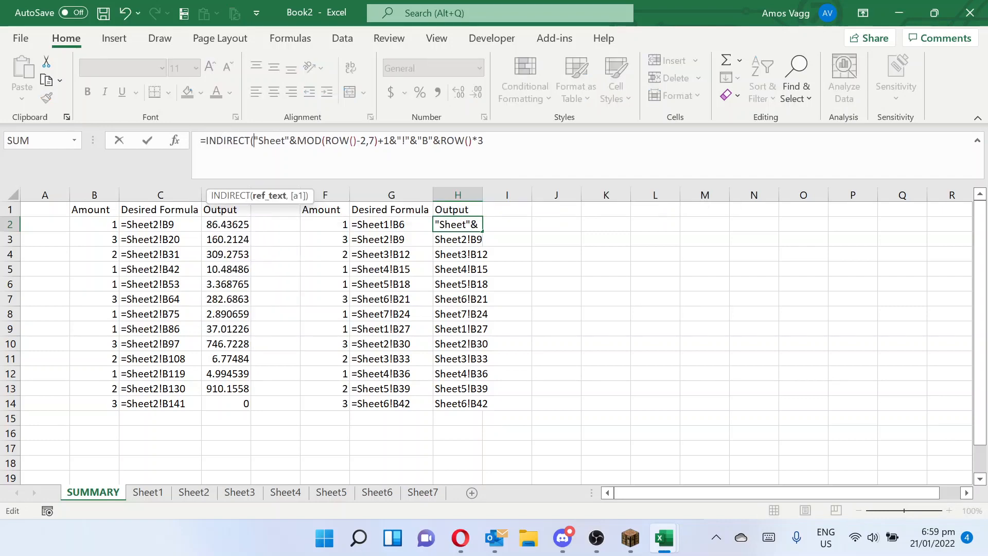
key("End")
type(")")
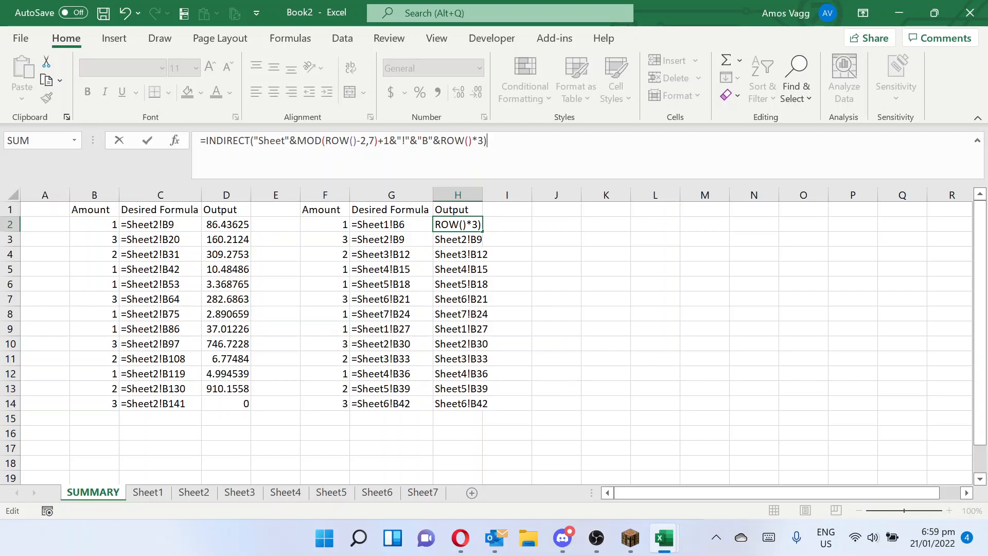
key("Return")
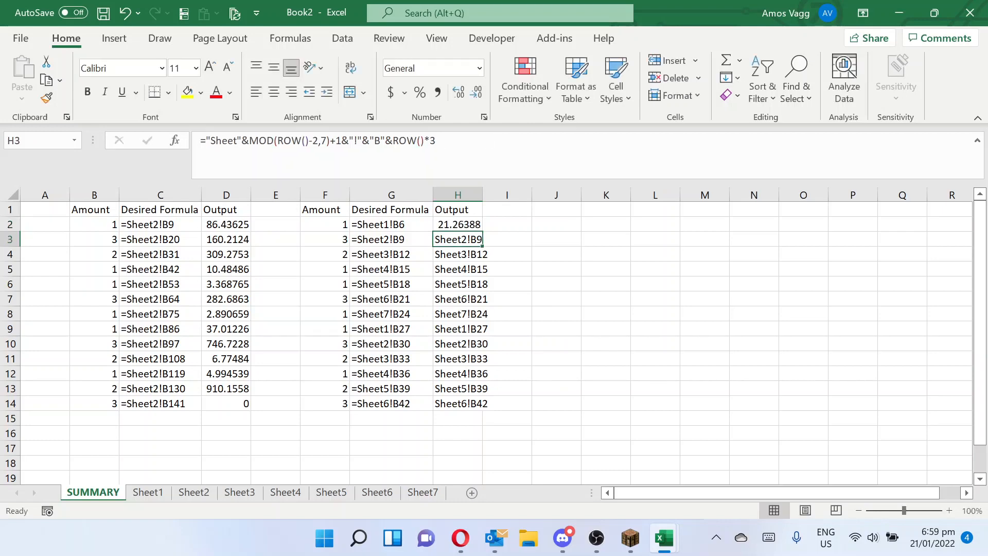
- Fill H2's INDIRECT formula down the second Output column to H14 and check the copied formula in H3
left_click(470, 223)
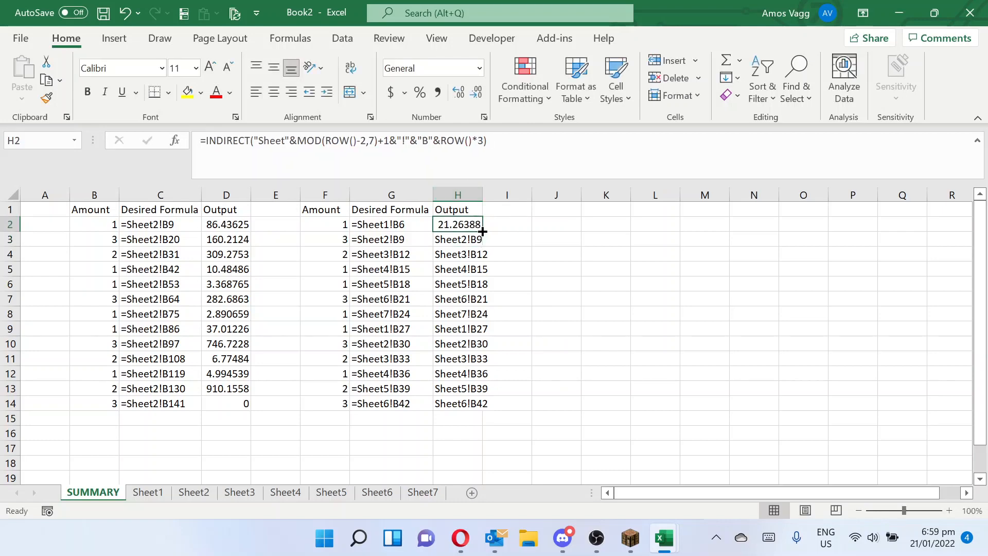
double_click(482, 231)
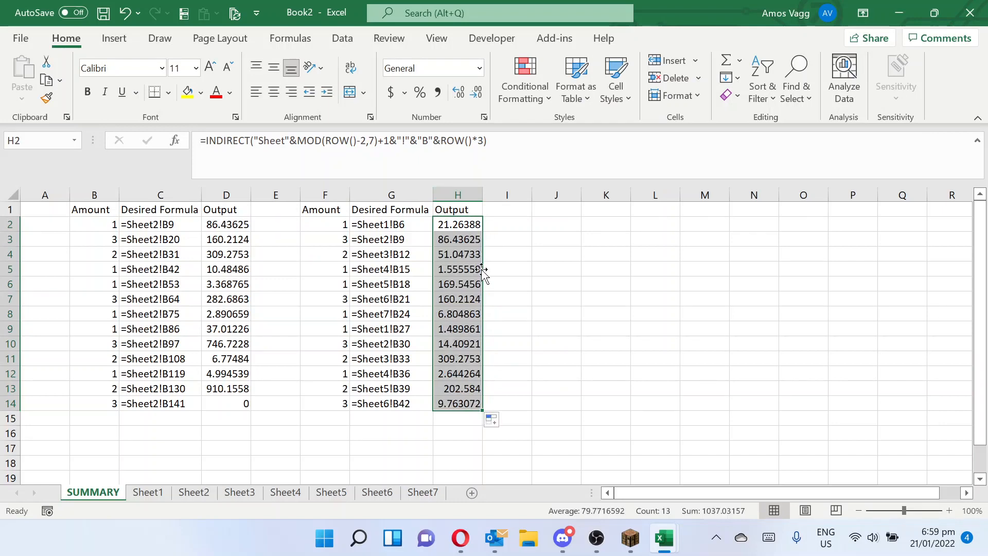
left_click(445, 240)
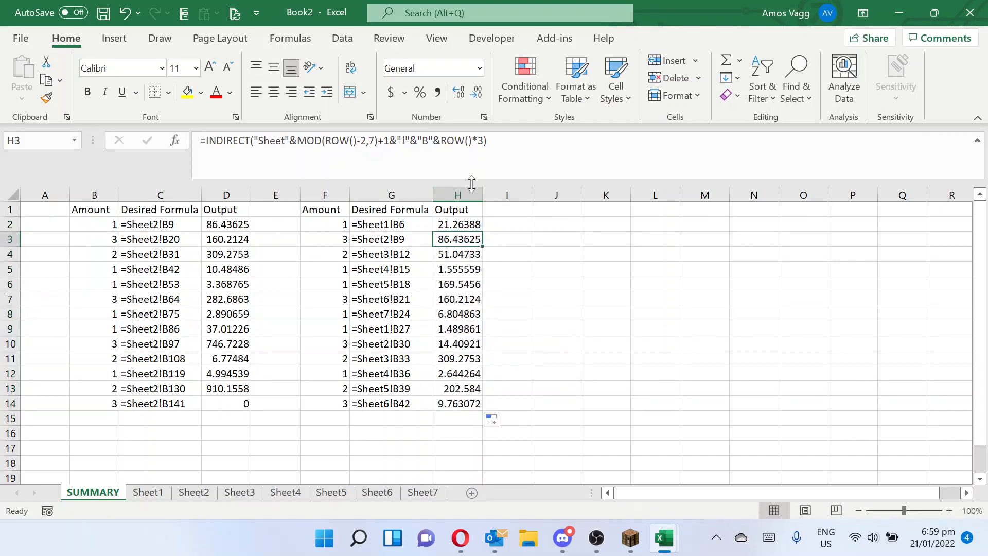
left_click(463, 222)
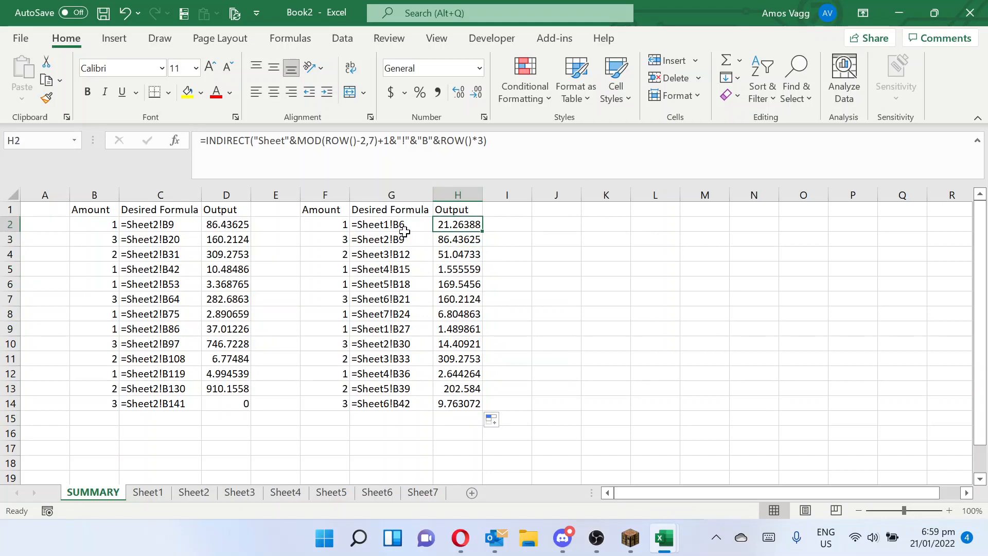
- Set cell B6 on Sheet1 to 500 and return to the SUMMARY sheet to check H2
left_click(156, 495)
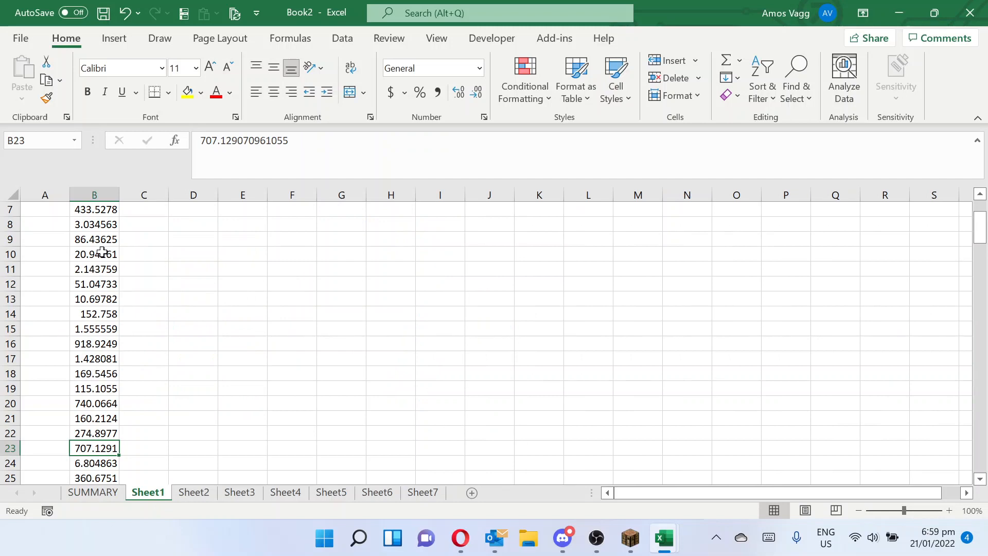
key("ctrl+Up")
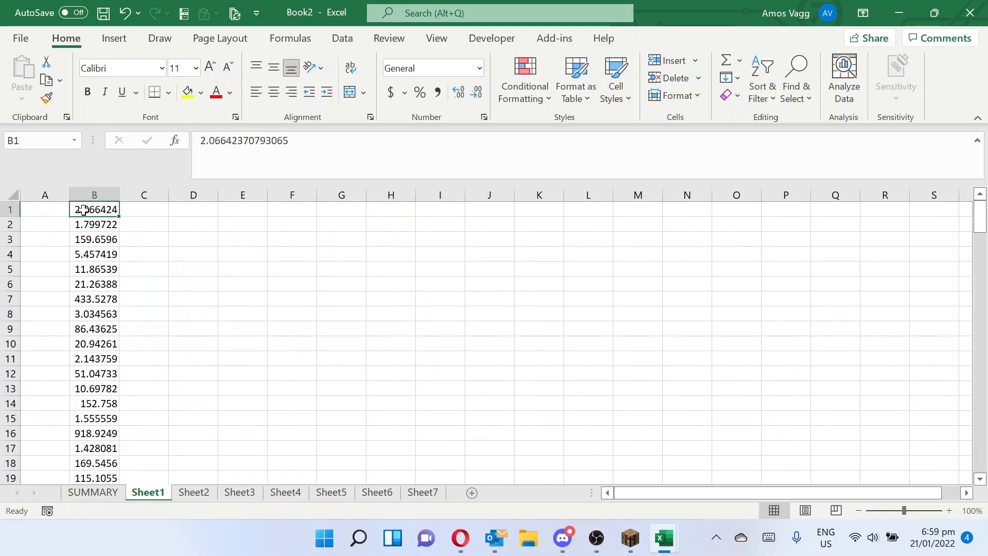
left_click(104, 287)
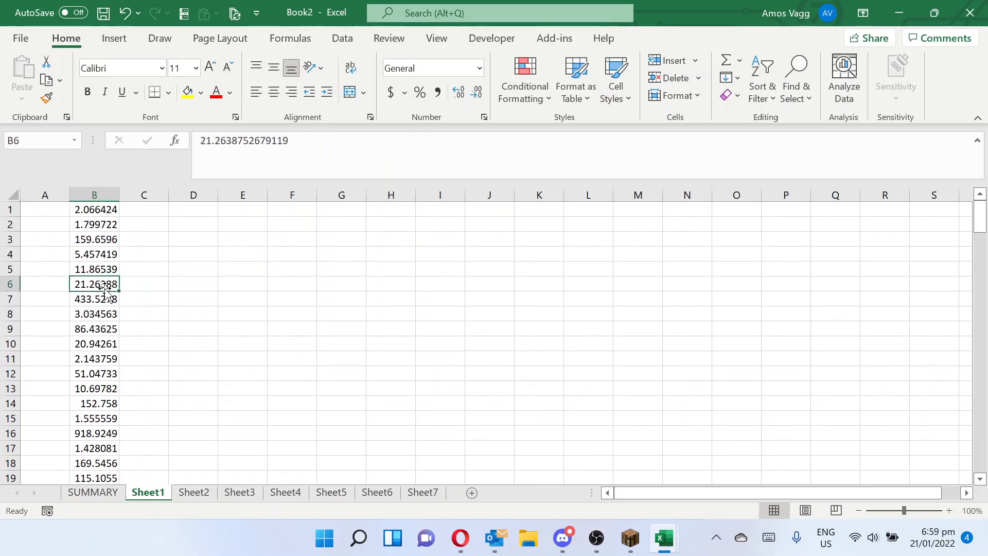
double_click(104, 288)
type("500")
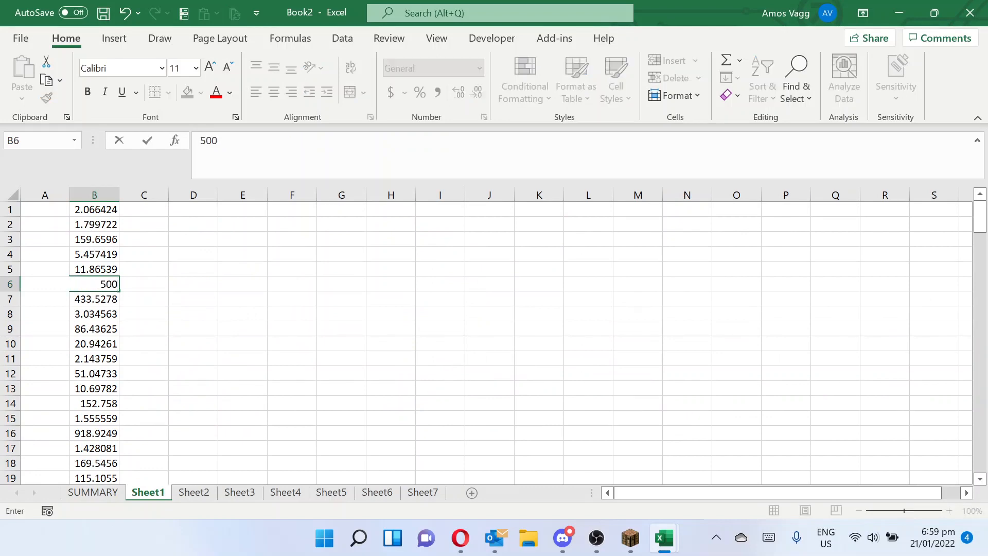
key("Return")
left_click(94, 492)
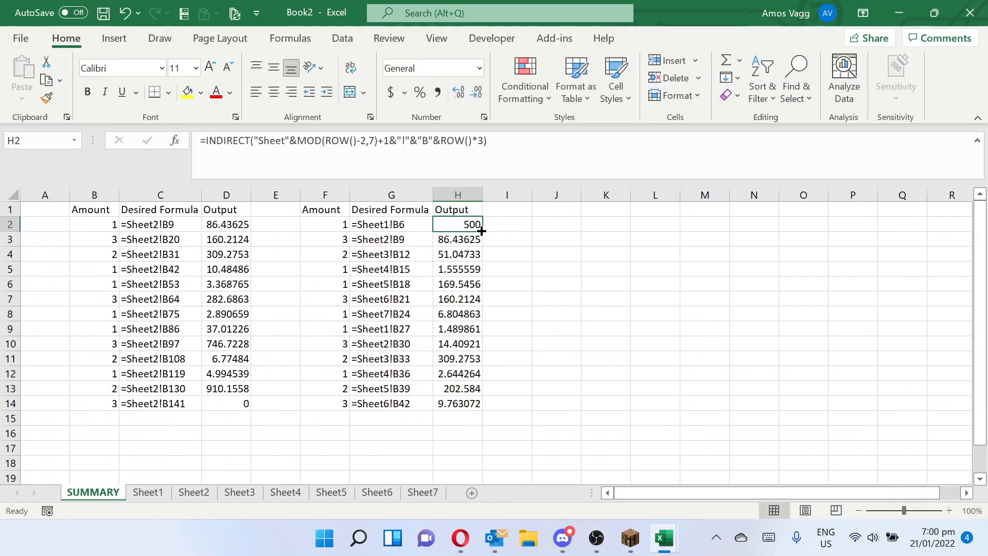
- Set cell B42 on Sheet6 to 1.06E-12, and return to the SUMMARY sheet to check H14 and H2
left_click(388, 496)
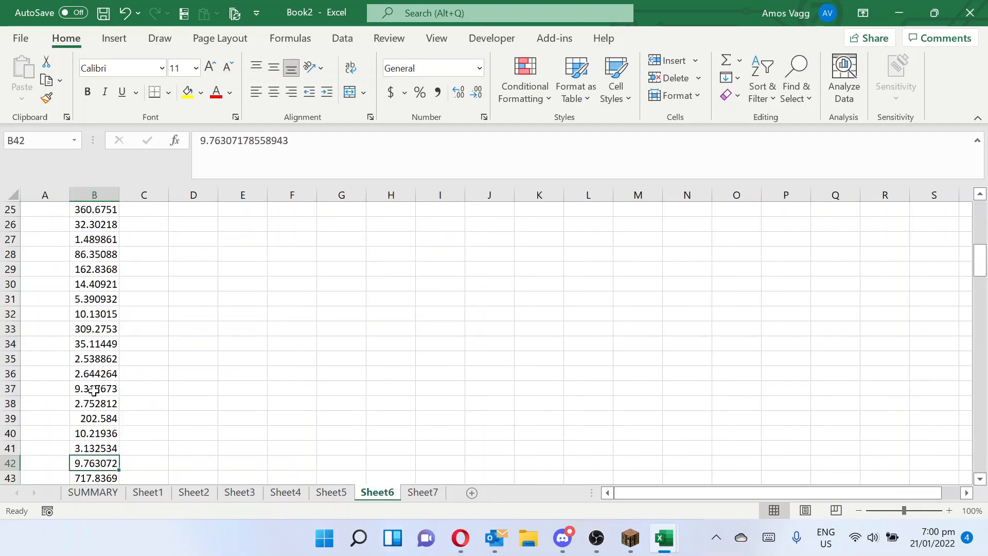
type("1.06")
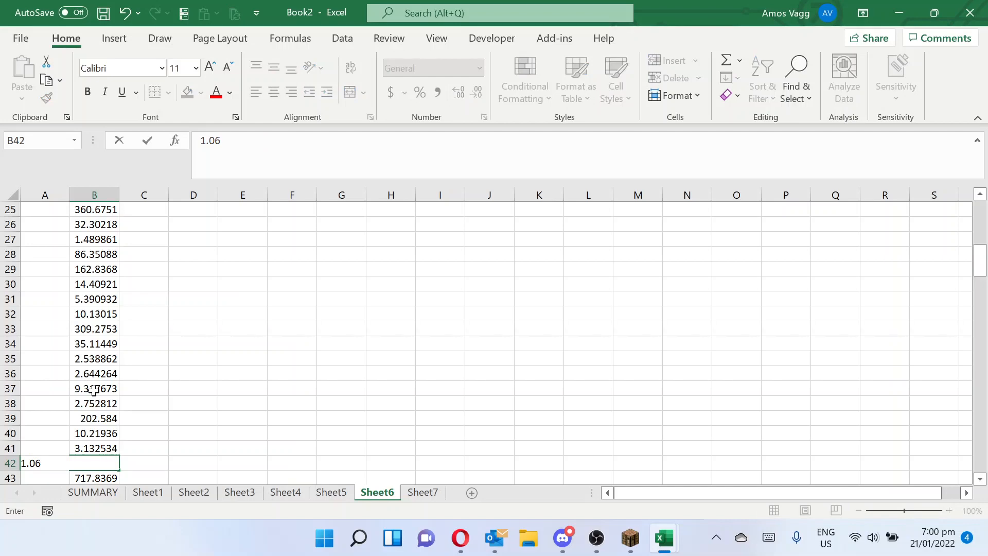
type("E-12")
key("Return")
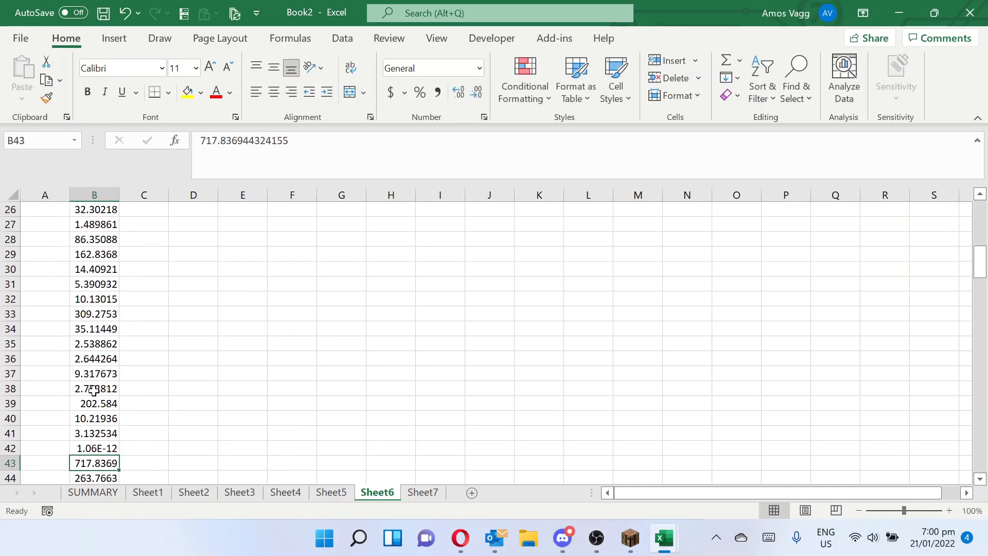
left_click(93, 493)
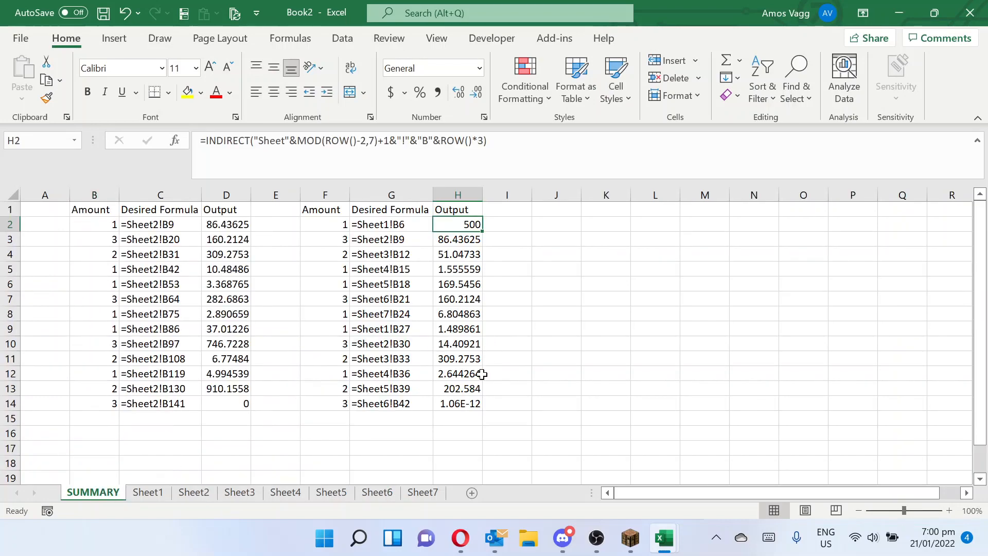
left_click(476, 403)
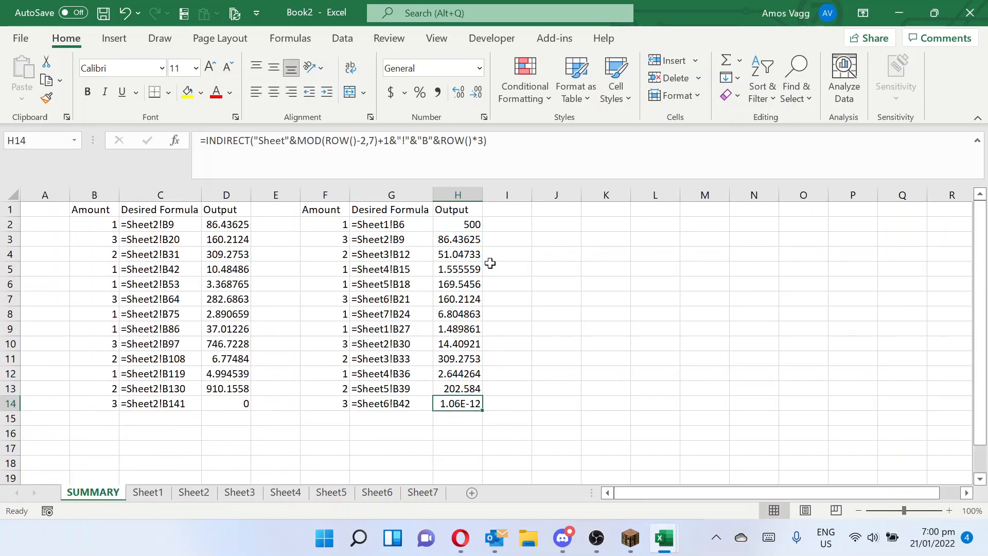
left_click(453, 226)
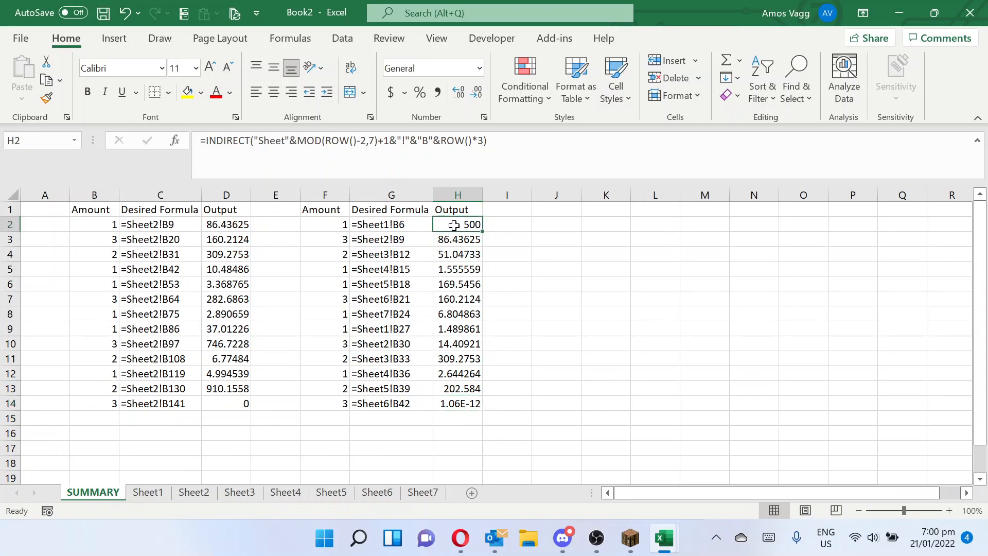